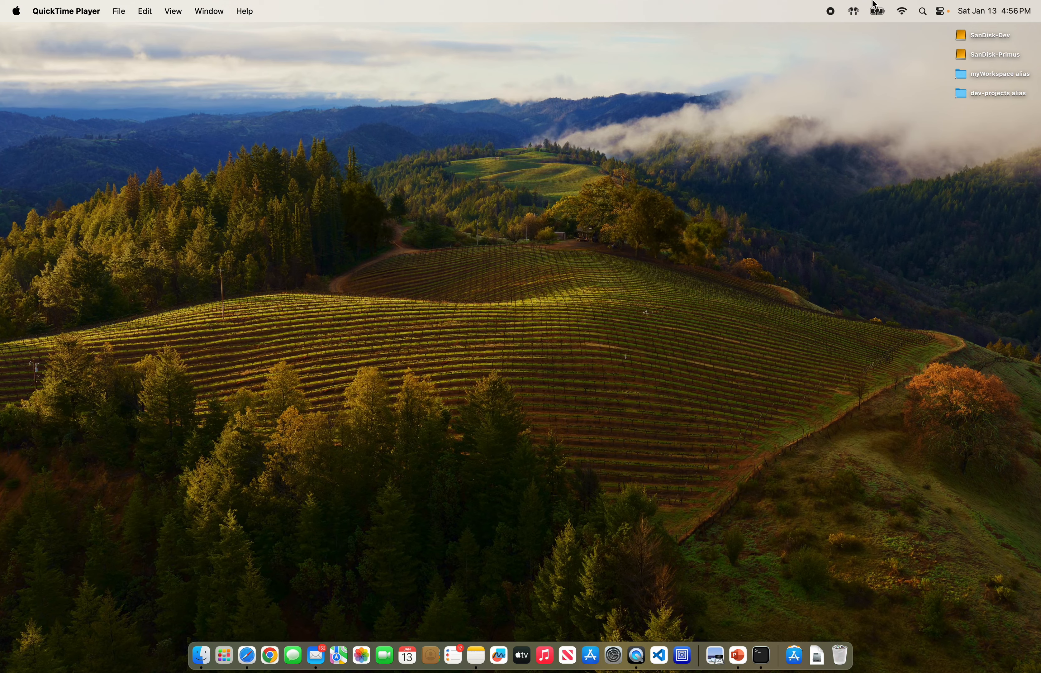
Step: Install Rosetta 2 from Terminal with softwareupdate --install-rosetta --agree-to-license
{"action": "left_click", "coordinate": [921, 12]}
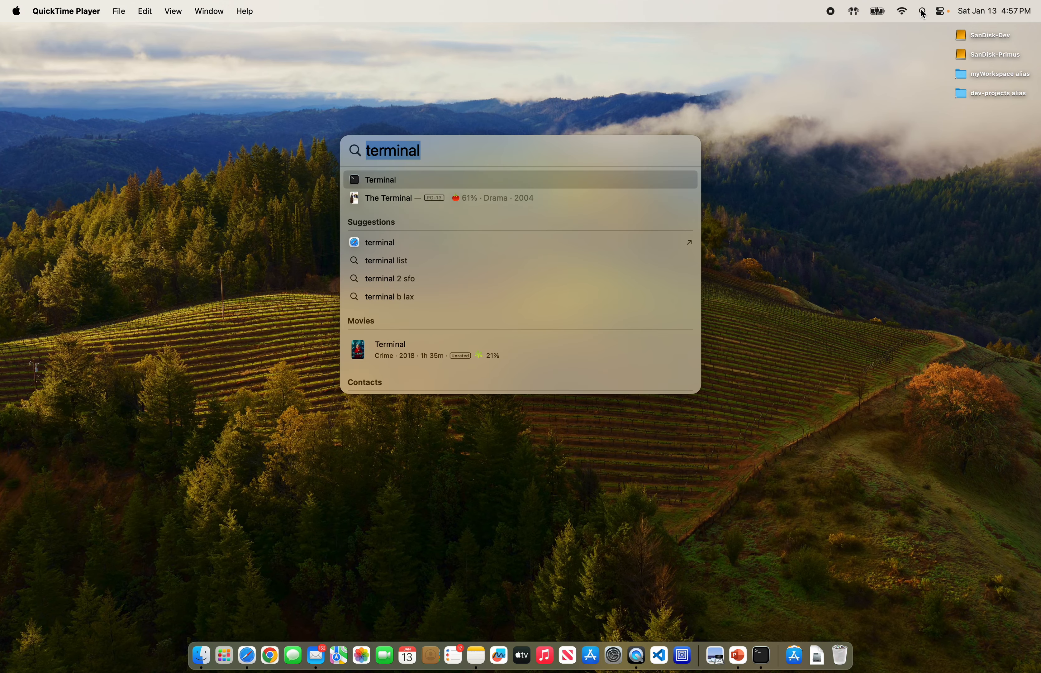
{"action": "type", "text": "terminal"}
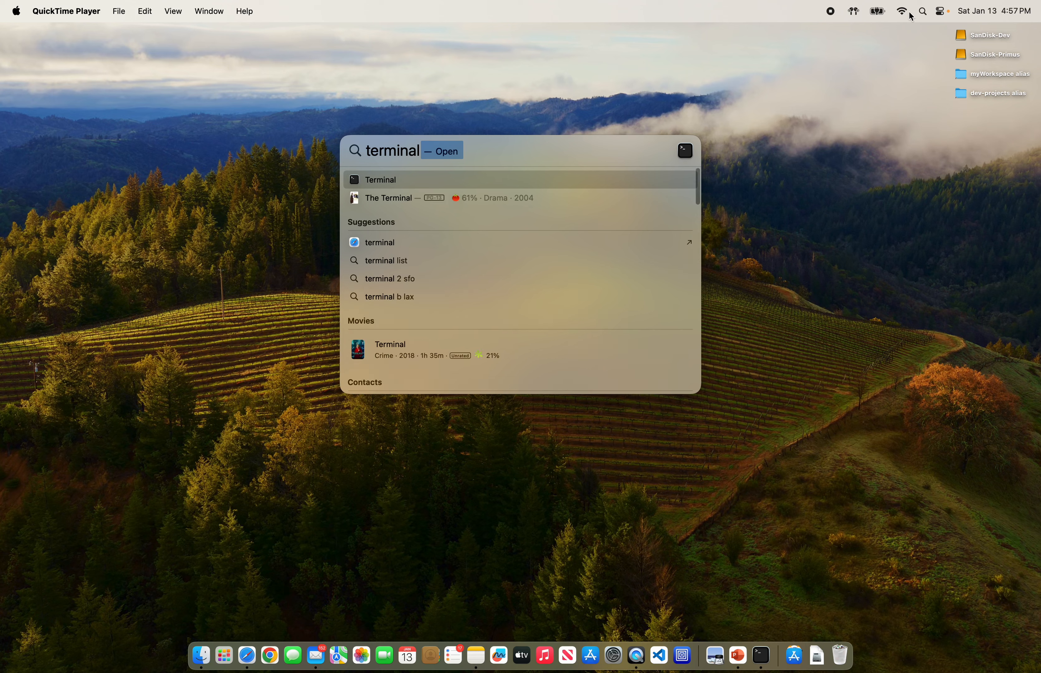
{"action": "left_click", "coordinate": [366, 181]}
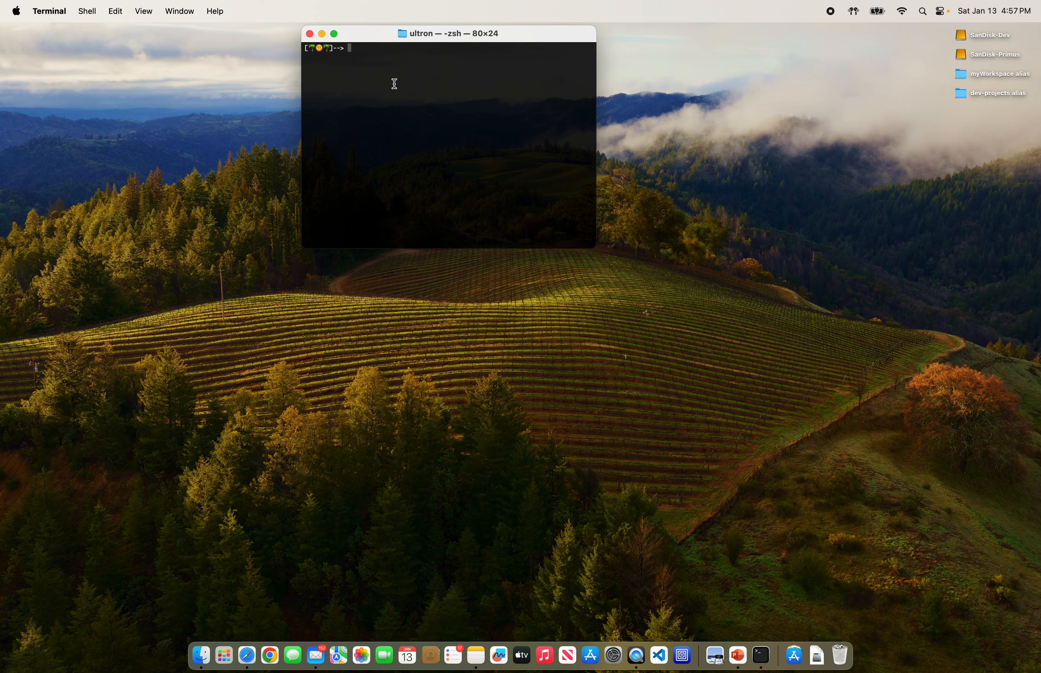
{"action": "type", "text": "softwareupdate --install-rosetta --agree-to"}
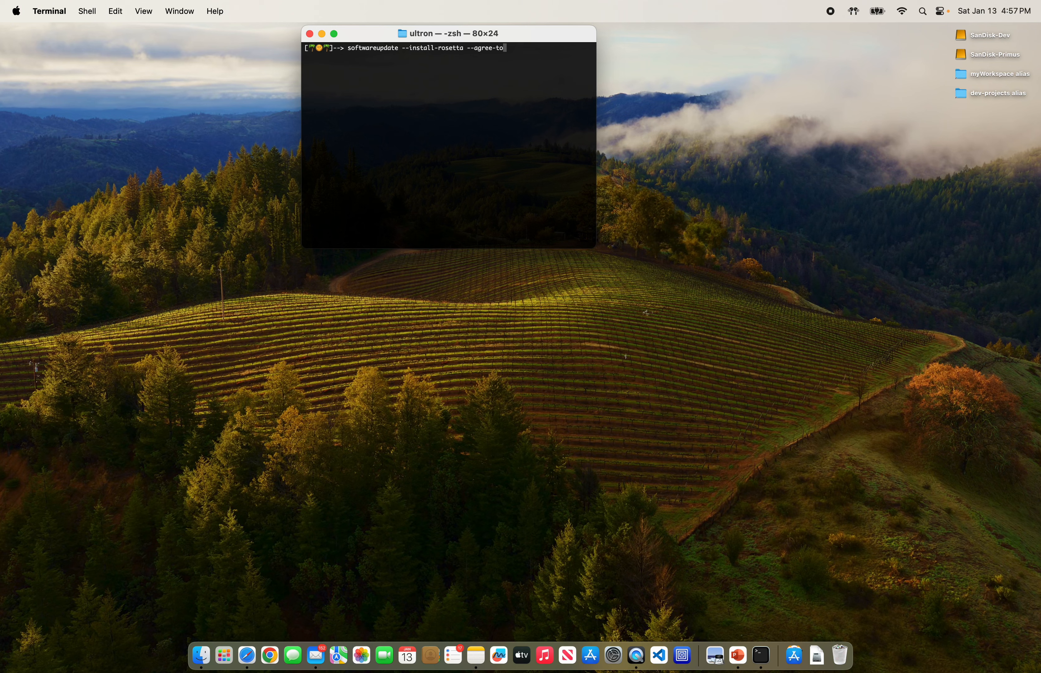
{"action": "type", "text": "-license"}
{"action": "key", "text": "Return"}
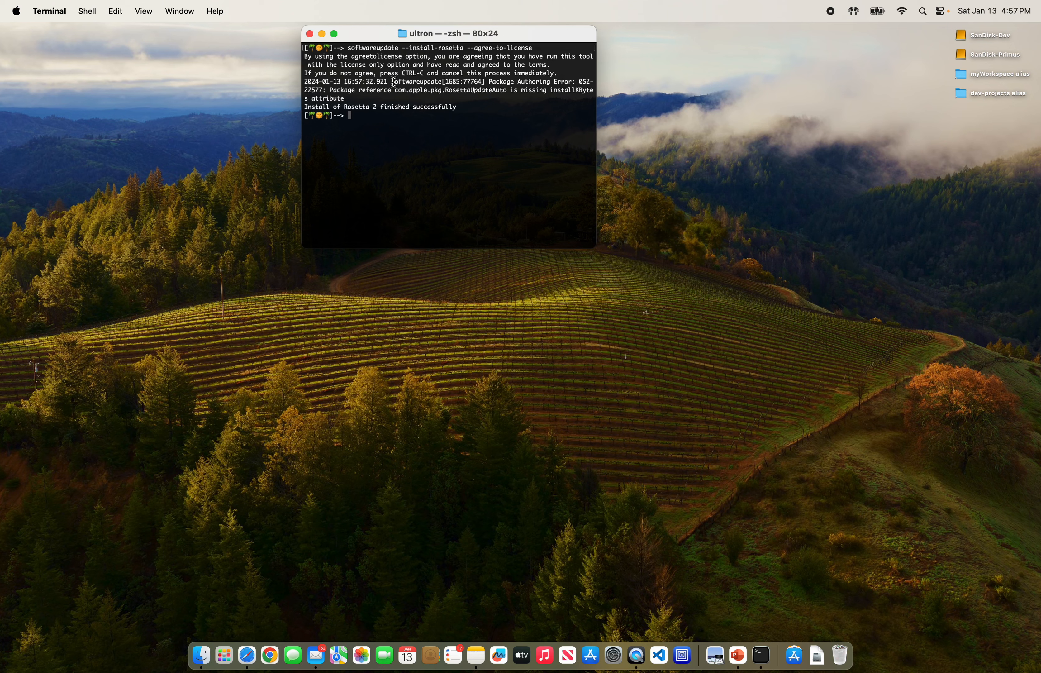
{"action": "left_click_drag", "start_coordinate": [305, 107], "coordinate": [458, 110]}
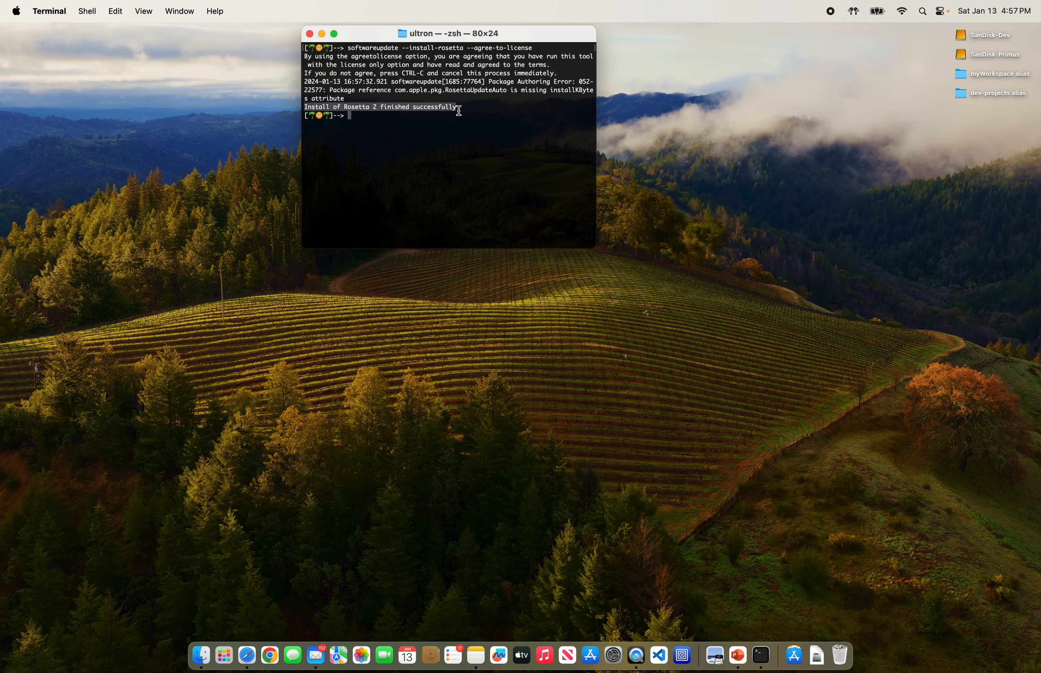
Step: Add UTM from Applications to Full Disk Access under Privacy & Security
{"action": "left_click", "coordinate": [310, 34]}
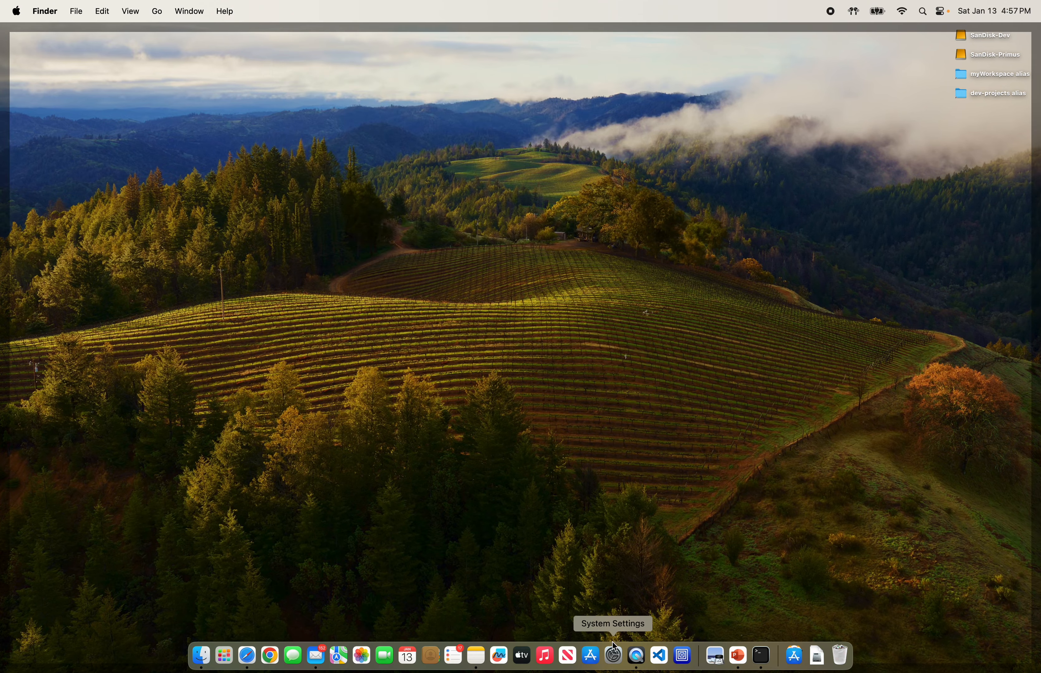
{"action": "left_click", "coordinate": [613, 654]}
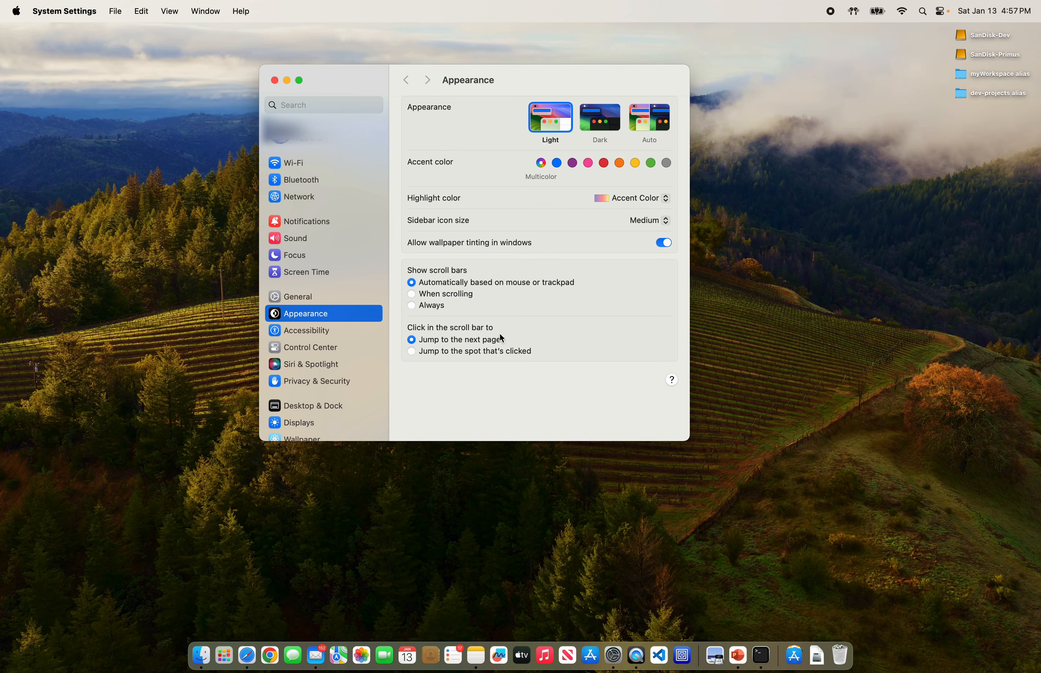
{"action": "left_click", "coordinate": [321, 383]}
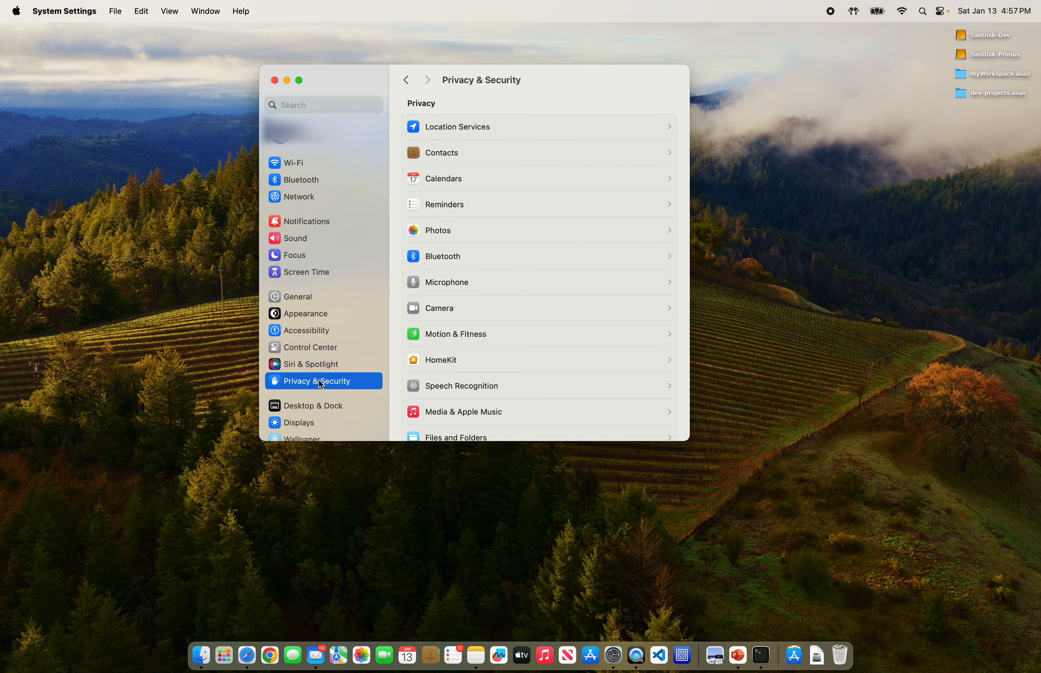
{"action": "scroll", "coordinate": [460, 380], "scroll_direction": "down", "scroll_amount": 5}
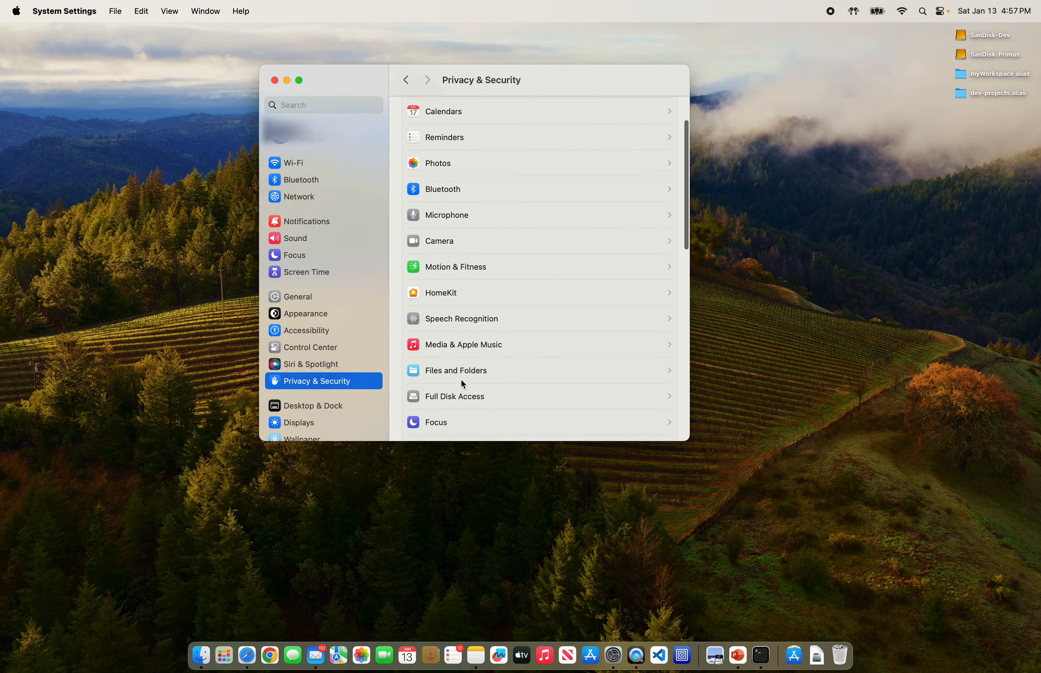
{"action": "left_click", "coordinate": [447, 345]}
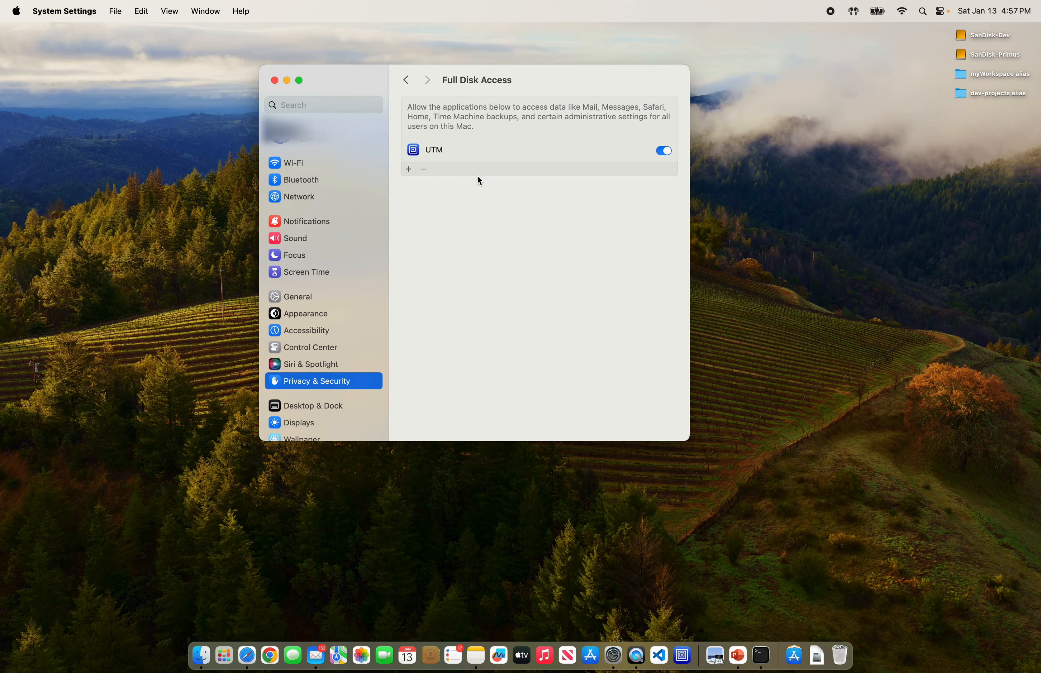
{"action": "left_click", "coordinate": [408, 169]}
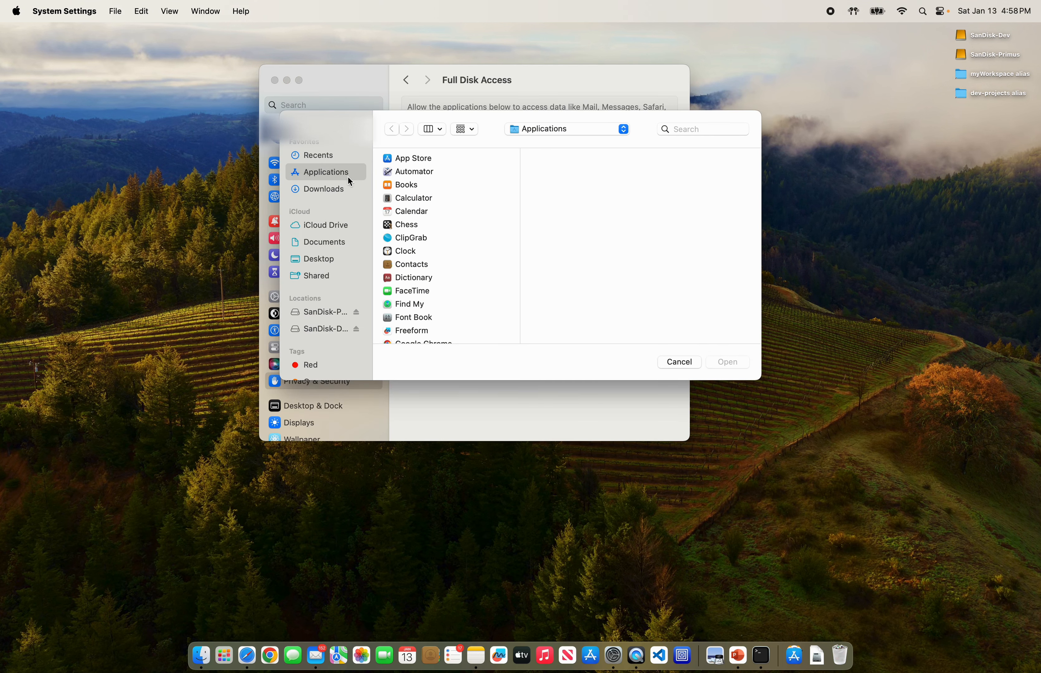
{"action": "scroll", "coordinate": [395, 213], "scroll_direction": "down", "scroll_amount": 20}
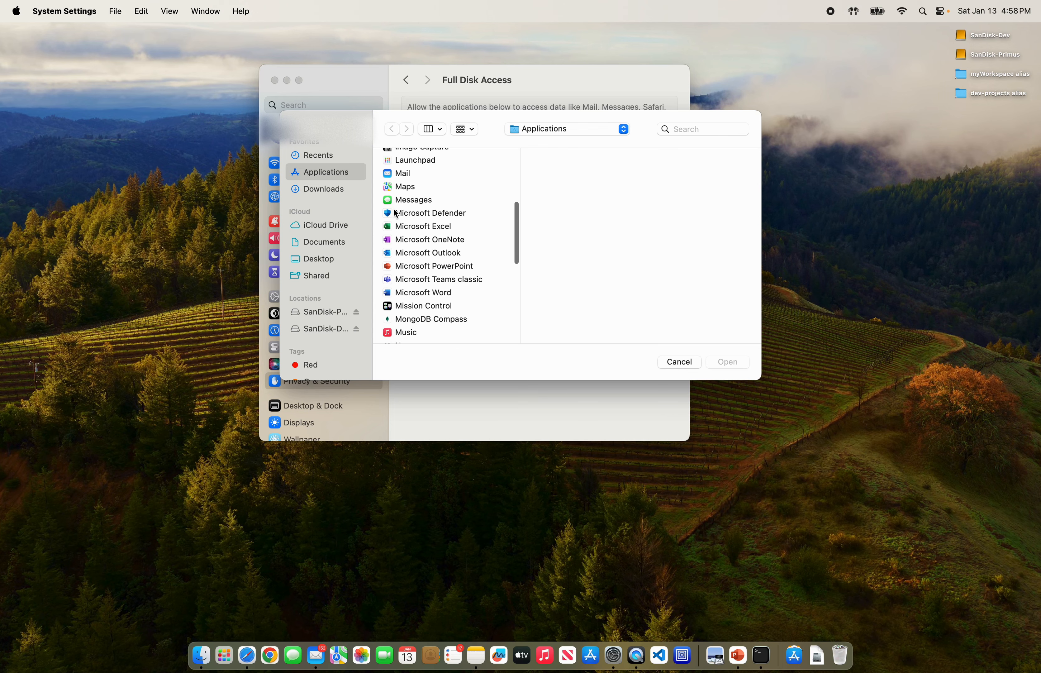
{"action": "scroll", "coordinate": [396, 213], "scroll_direction": "down", "scroll_amount": 2}
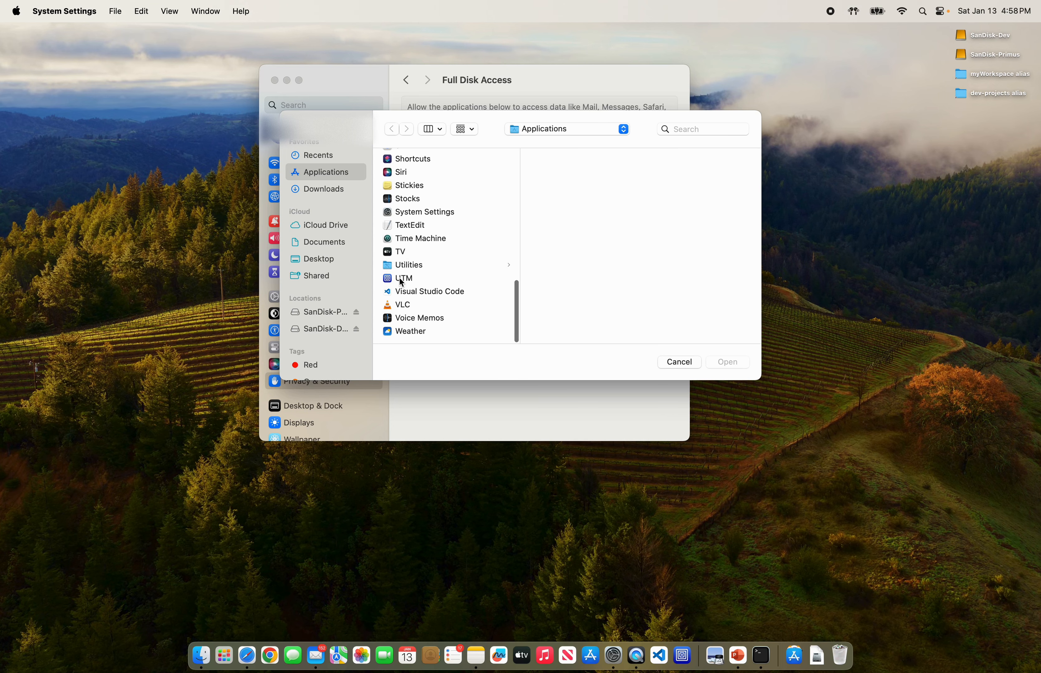
{"action": "left_click", "coordinate": [401, 279]}
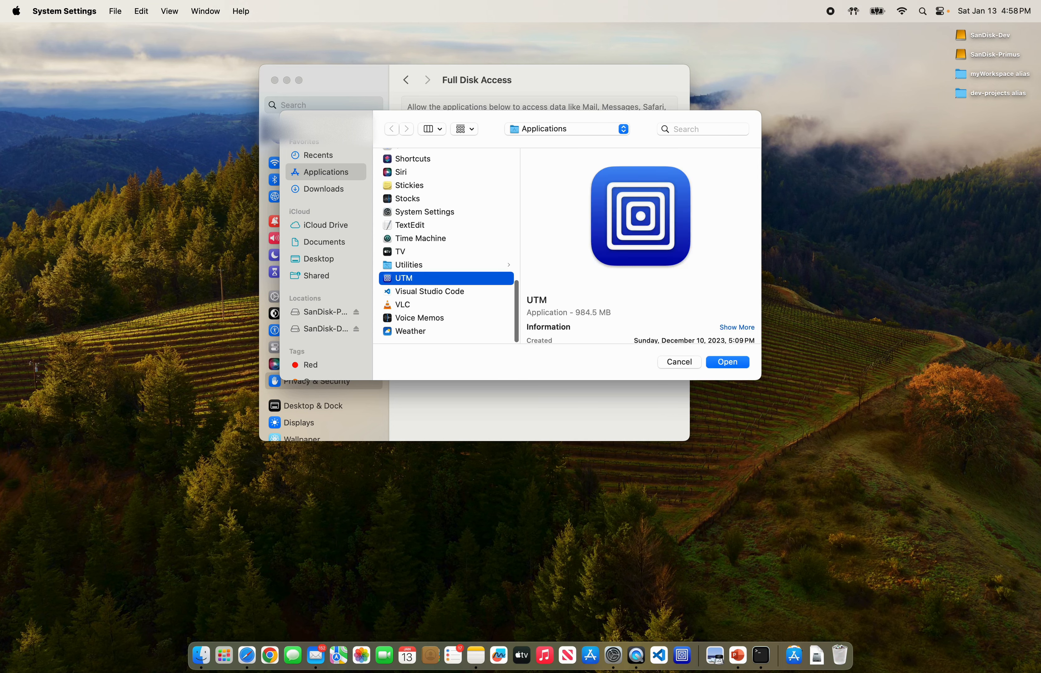
{"action": "left_click", "coordinate": [722, 366]}
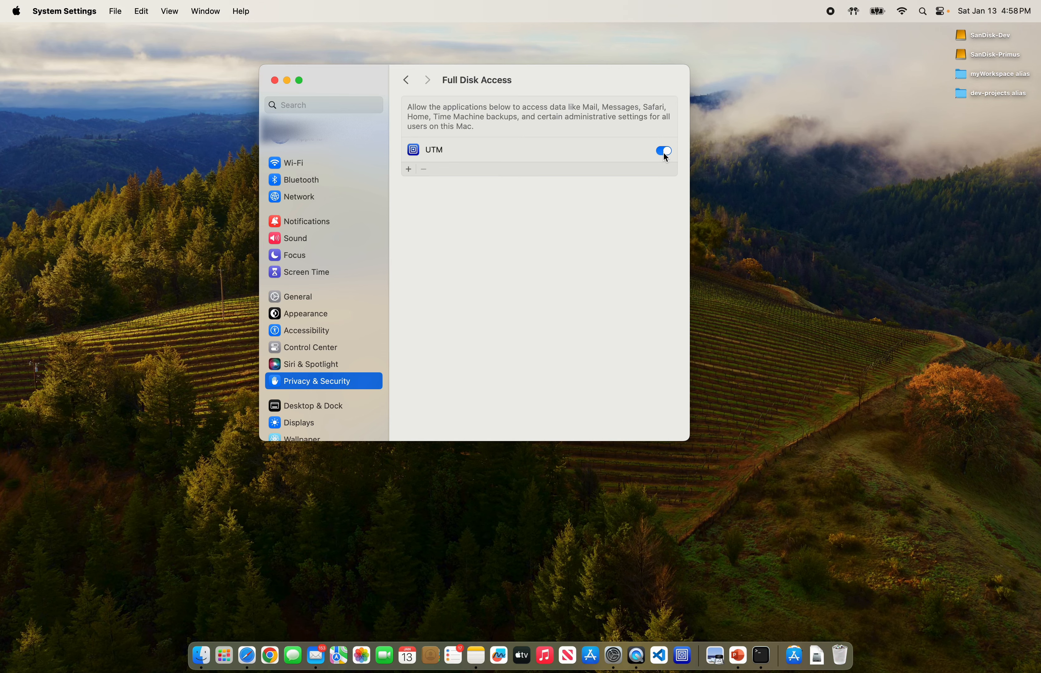
Step: Go to kali.org's Installer Images downloads and show the Apple Silicon (ARM64) builds
{"action": "left_click", "coordinate": [275, 80]}
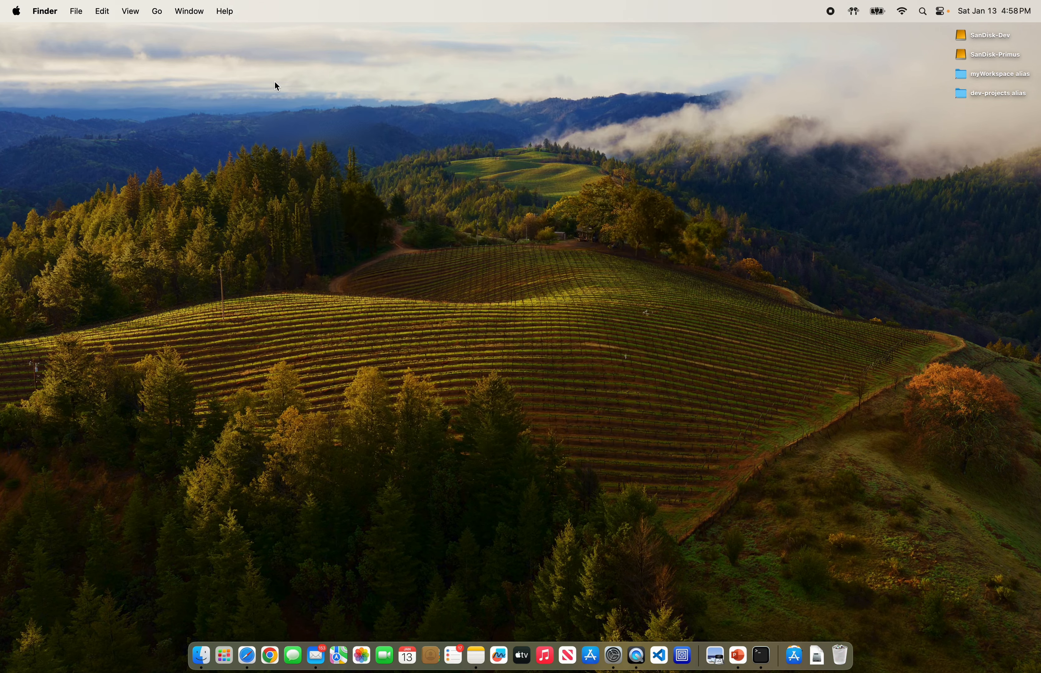
{"action": "left_click", "coordinate": [247, 655]}
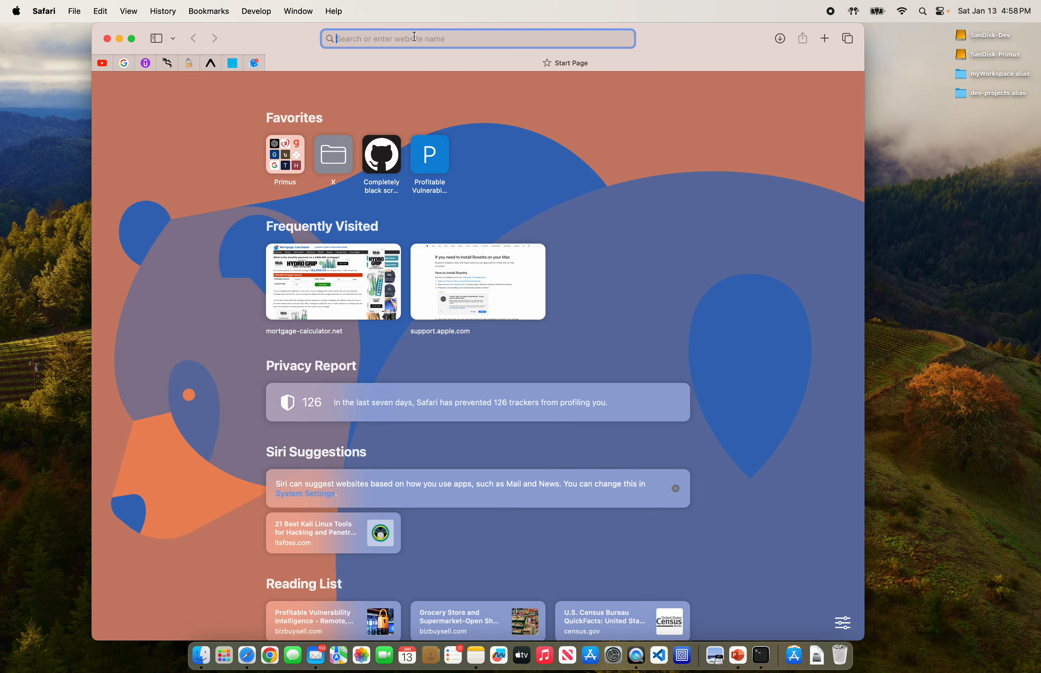
{"action": "type", "text": "kali"}
{"action": "key", "text": "Return"}
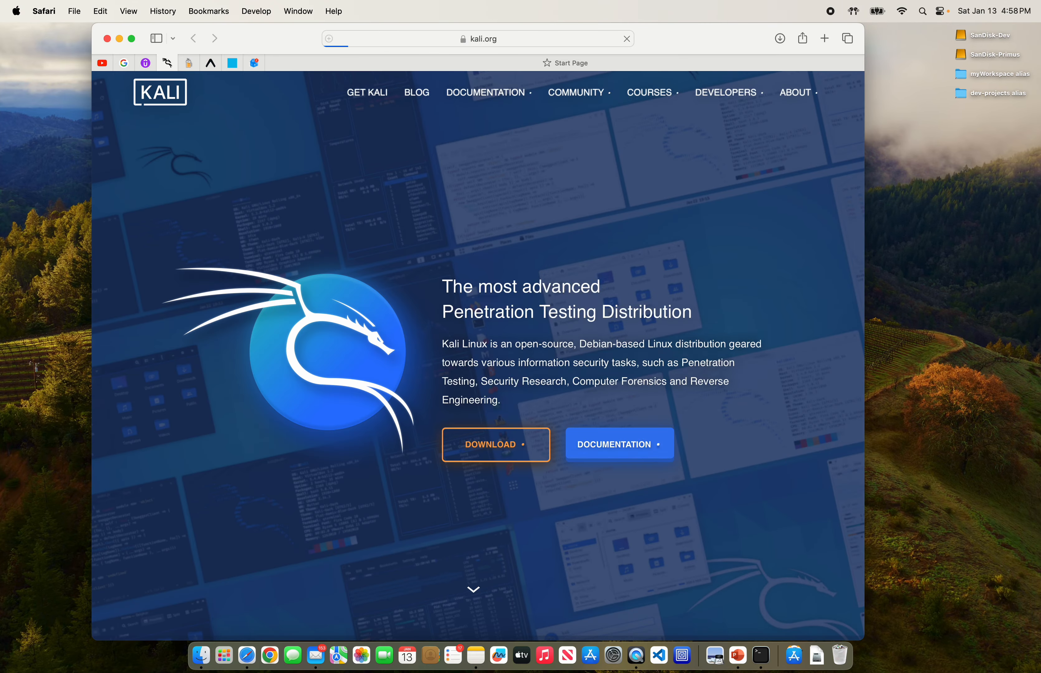
{"action": "left_click", "coordinate": [507, 43]}
{"action": "left_click", "coordinate": [670, 227]}
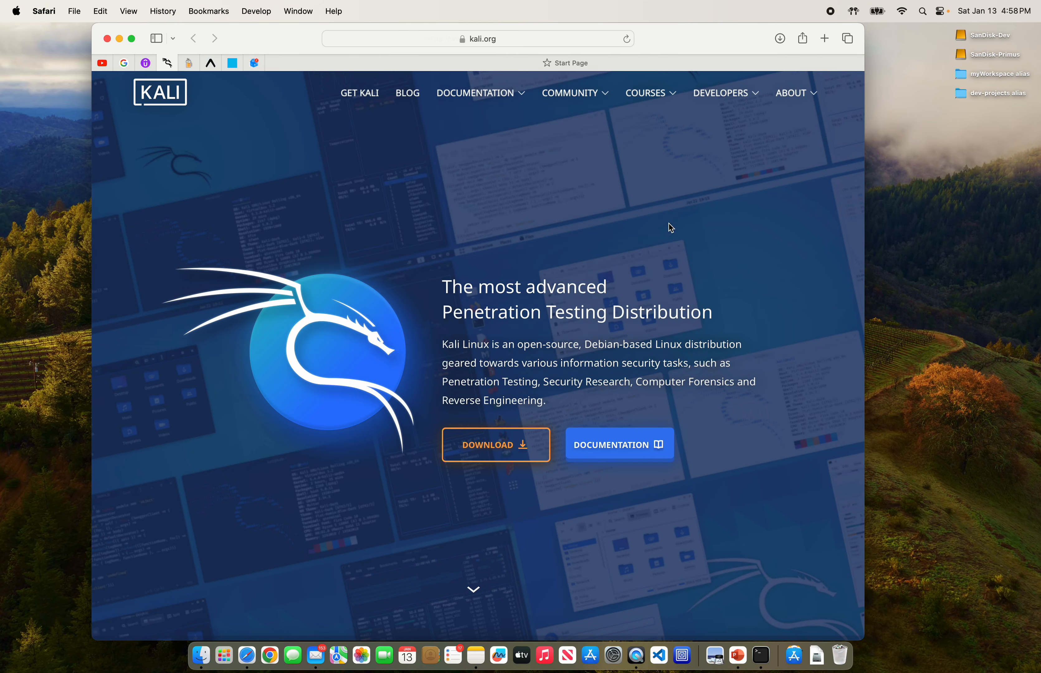
{"action": "left_click", "coordinate": [519, 435]}
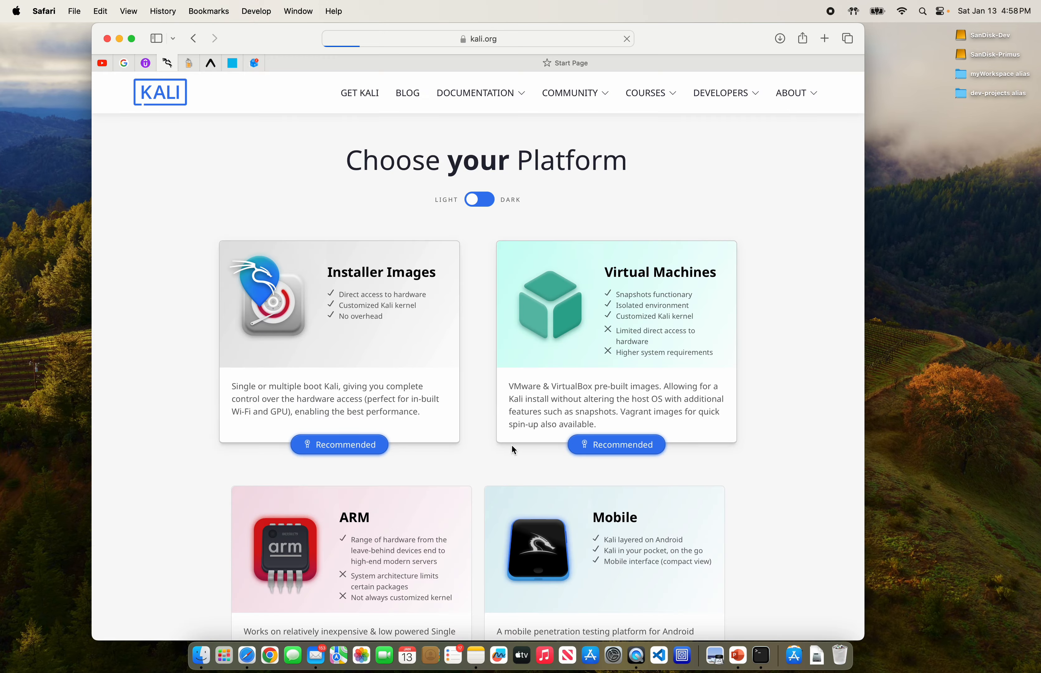
{"action": "left_click_drag", "start_coordinate": [310, 60], "coordinate": [334, 53]}
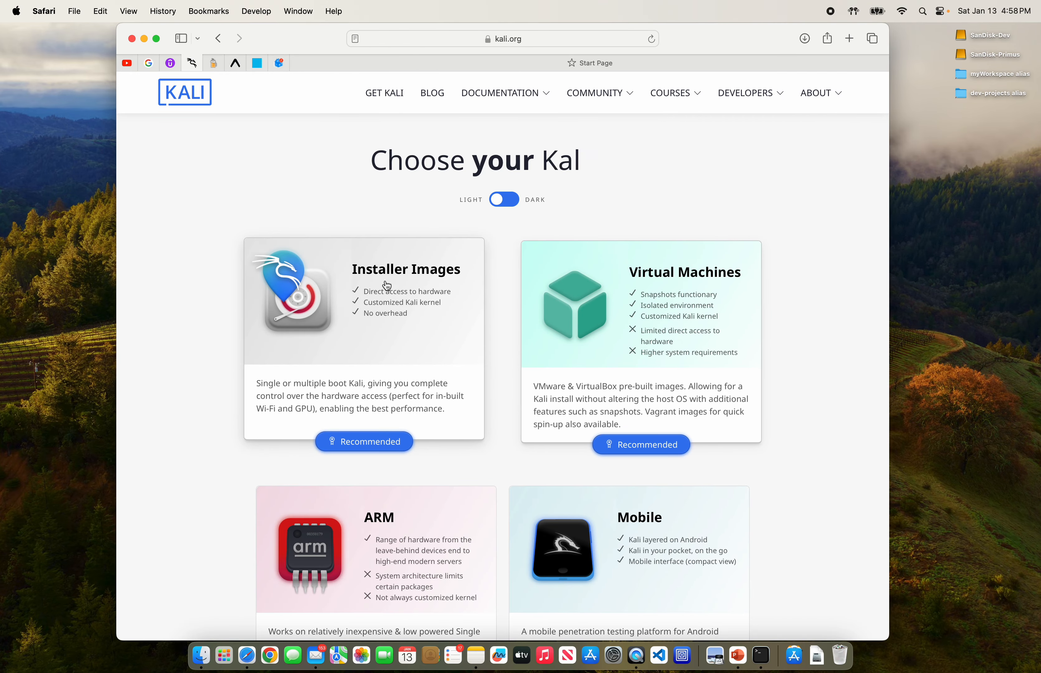
{"action": "left_click", "coordinate": [403, 292]}
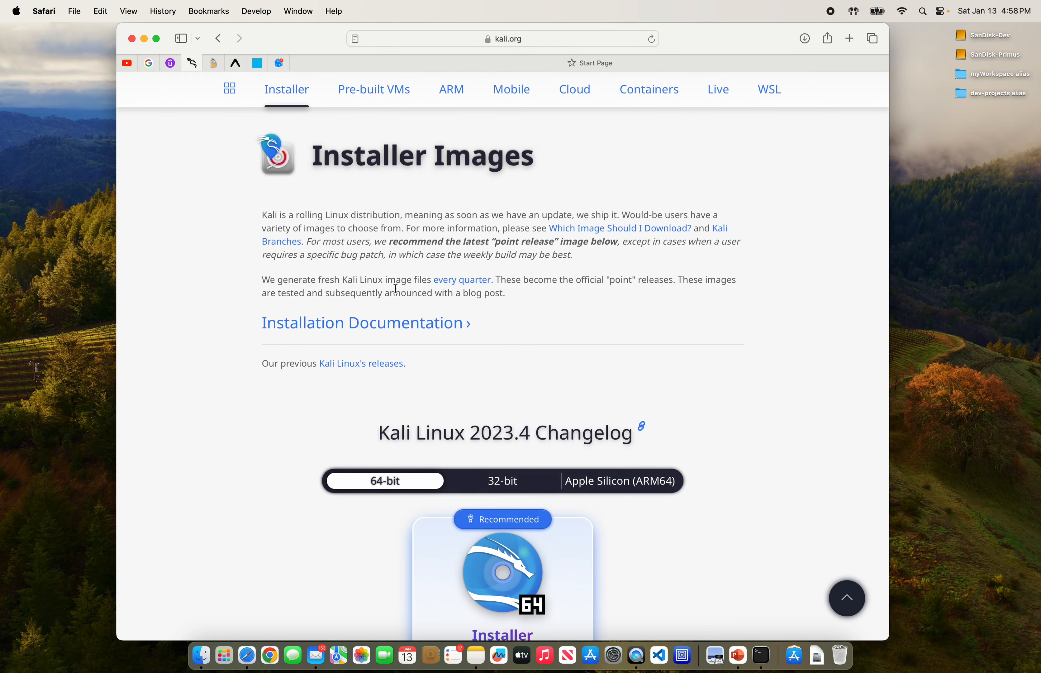
{"action": "scroll", "coordinate": [404, 290], "scroll_direction": "down", "scroll_amount": 5}
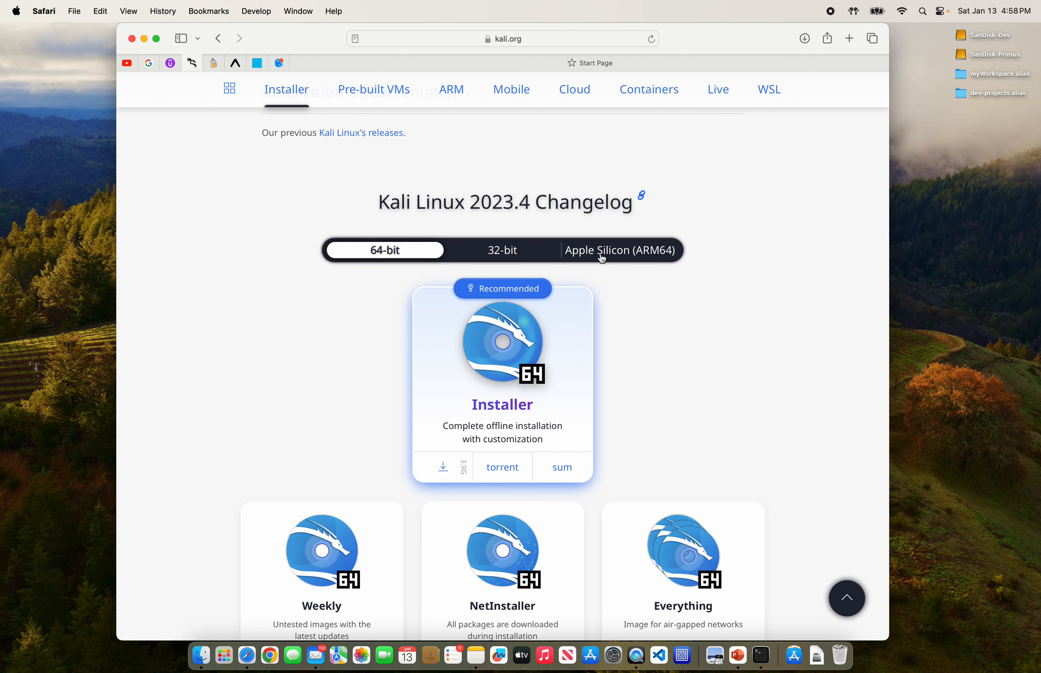
{"action": "left_click", "coordinate": [602, 258]}
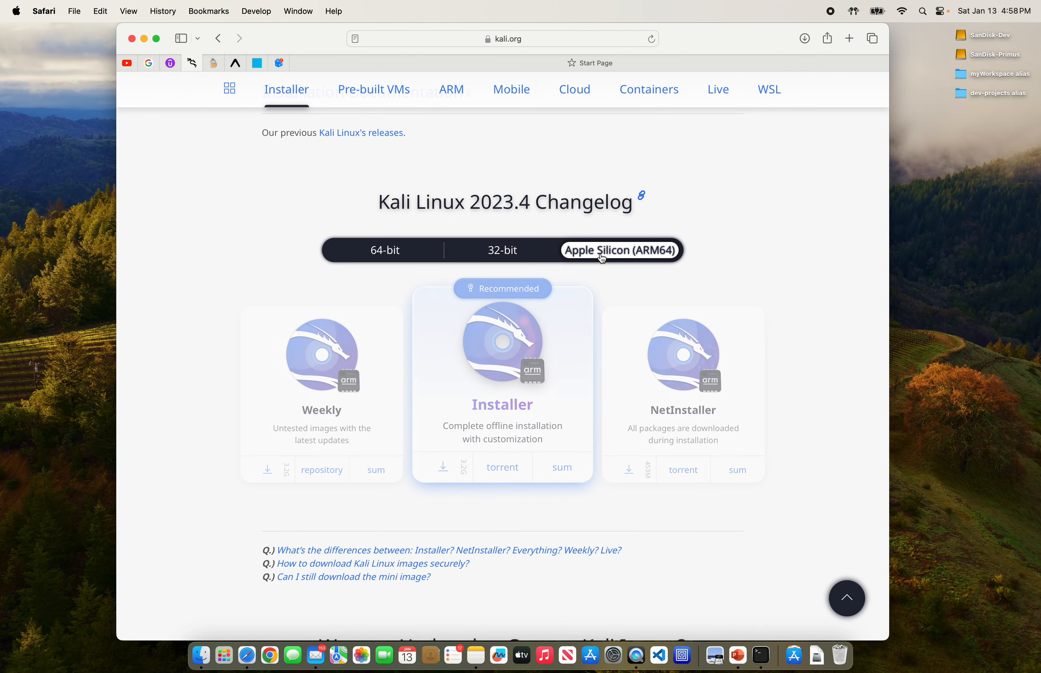
Step: Check this Mac's hardware summary to confirm the Apple M1 Pro chip
{"action": "left_click", "coordinate": [16, 11]}
{"action": "left_click", "coordinate": [39, 37]}
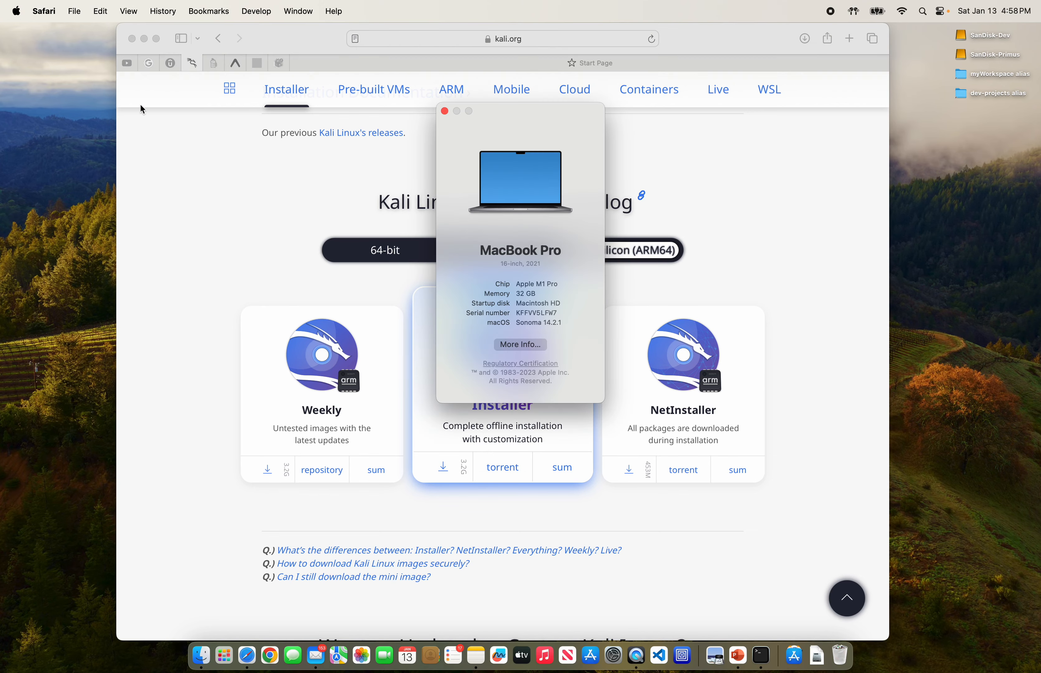
{"action": "left_click_drag", "start_coordinate": [534, 111], "coordinate": [225, 109]}
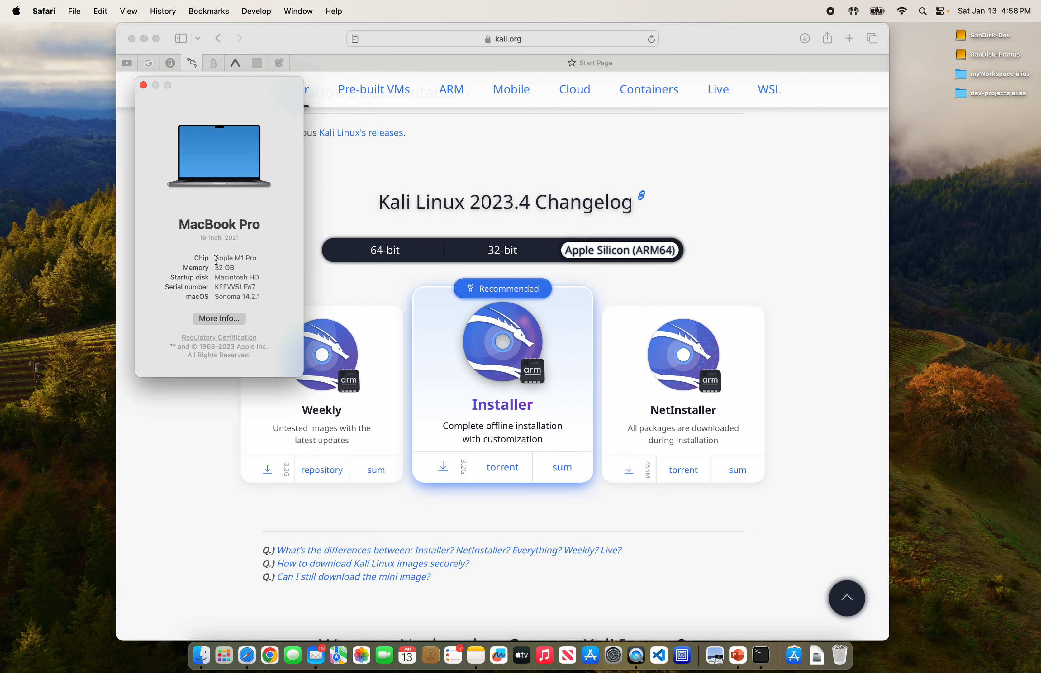
{"action": "left_click_drag", "start_coordinate": [216, 259], "coordinate": [258, 259]}
{"action": "left_click", "coordinate": [144, 87]}
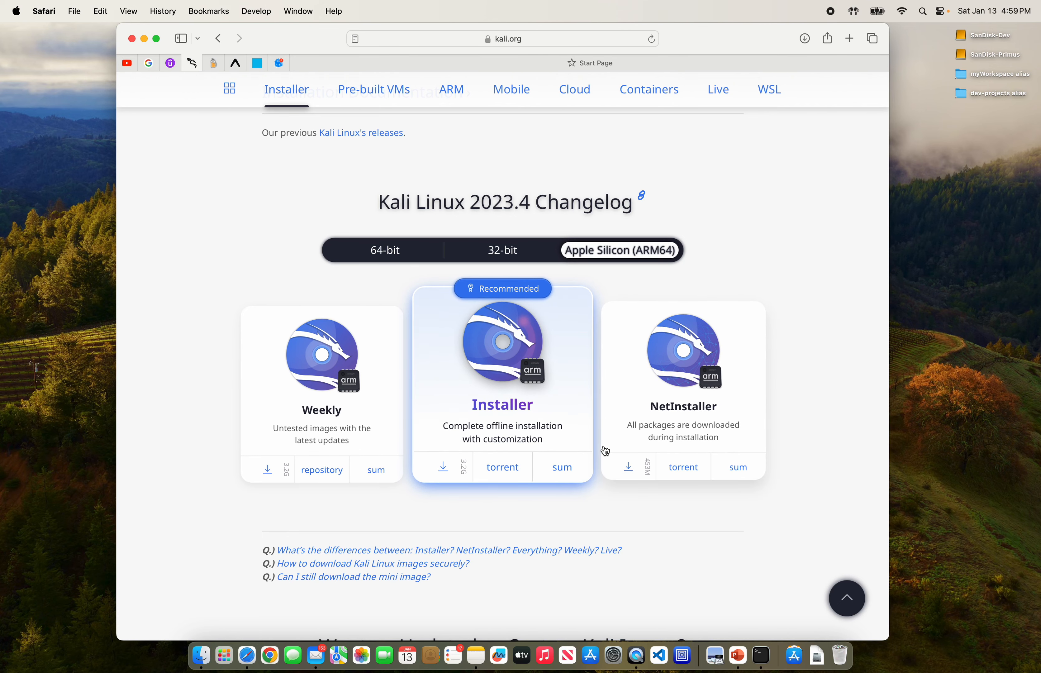
{"action": "scroll", "coordinate": [601, 451], "scroll_direction": "down", "scroll_amount": 1}
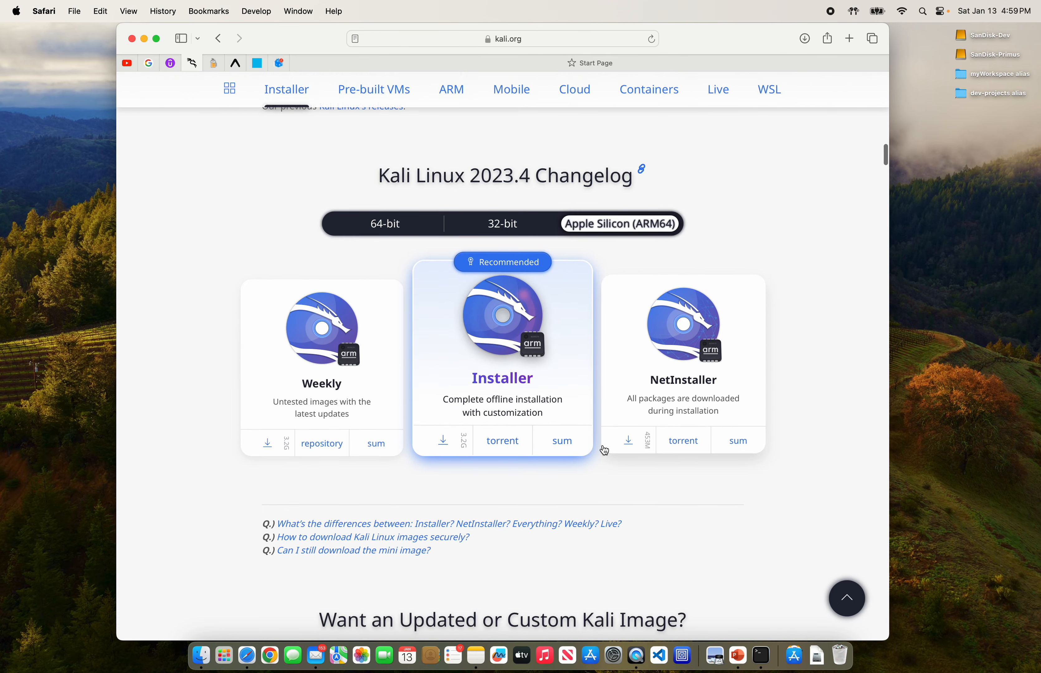
Step: Download the ARM64 Installer ISO, verify it in Downloads, then close Finder and Safari
{"action": "left_click", "coordinate": [443, 437]}
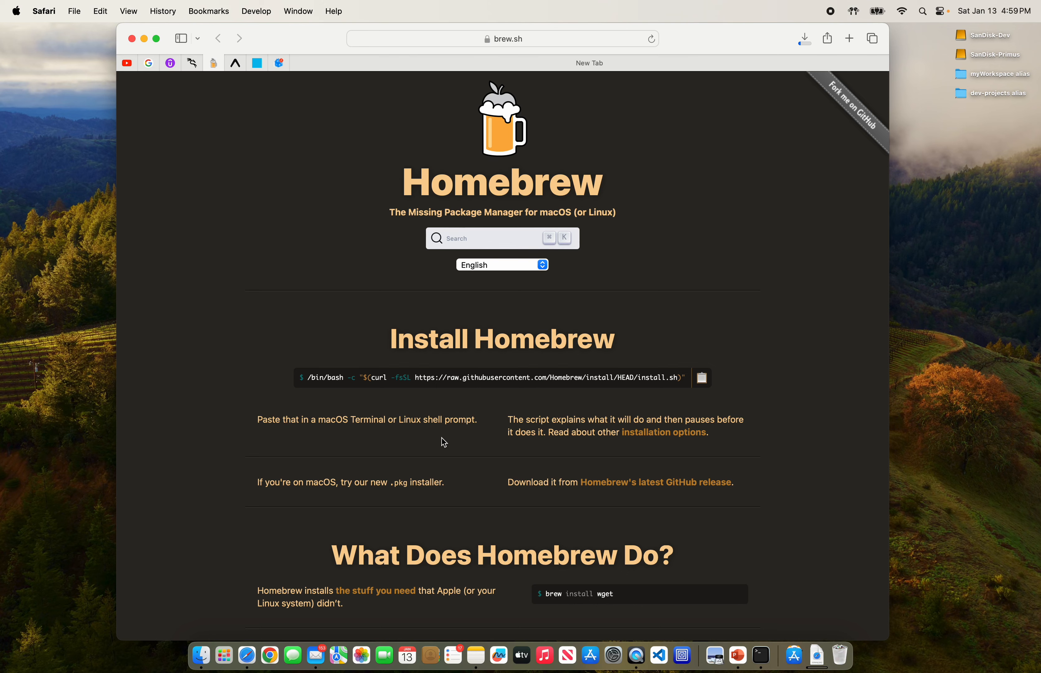
{"action": "left_click", "coordinate": [817, 663]}
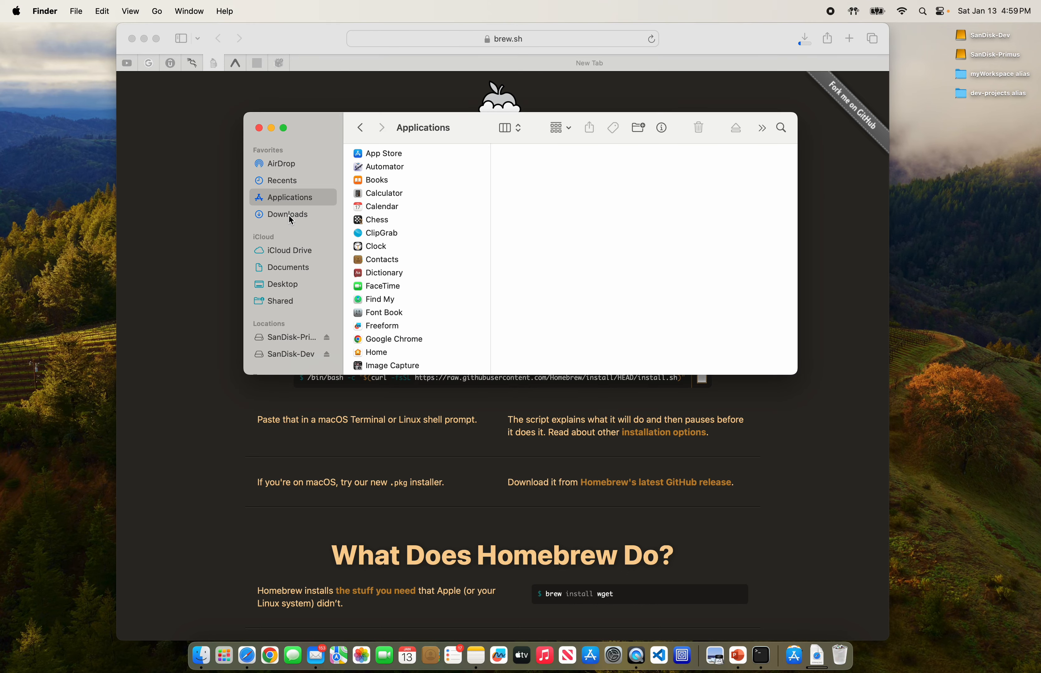
{"action": "left_click", "coordinate": [290, 215]}
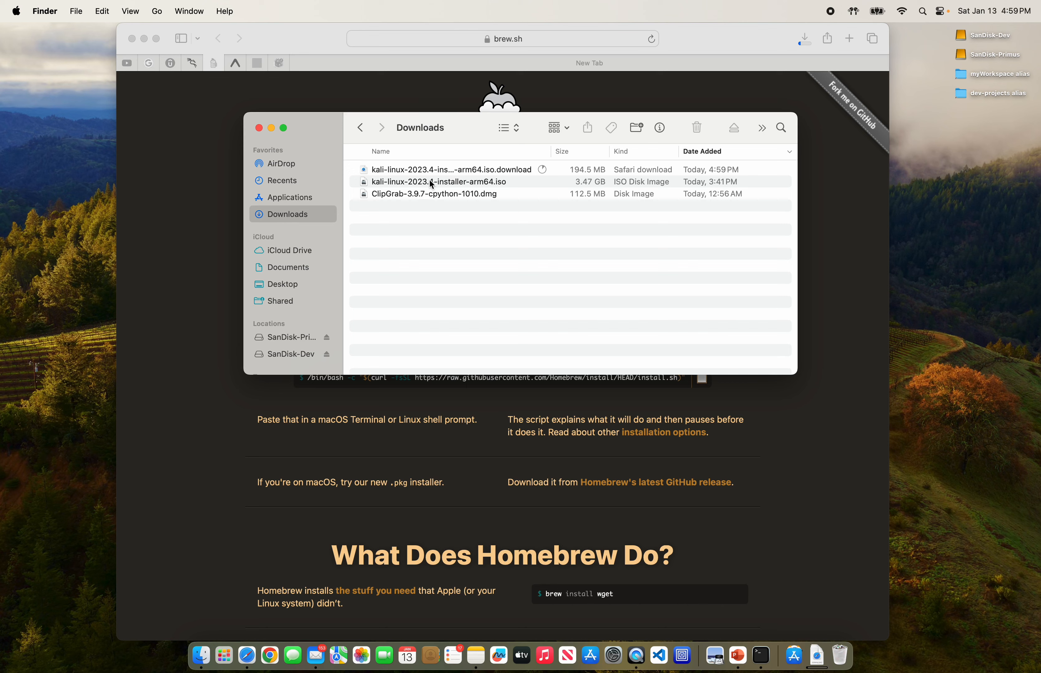
{"action": "left_click", "coordinate": [441, 174]}
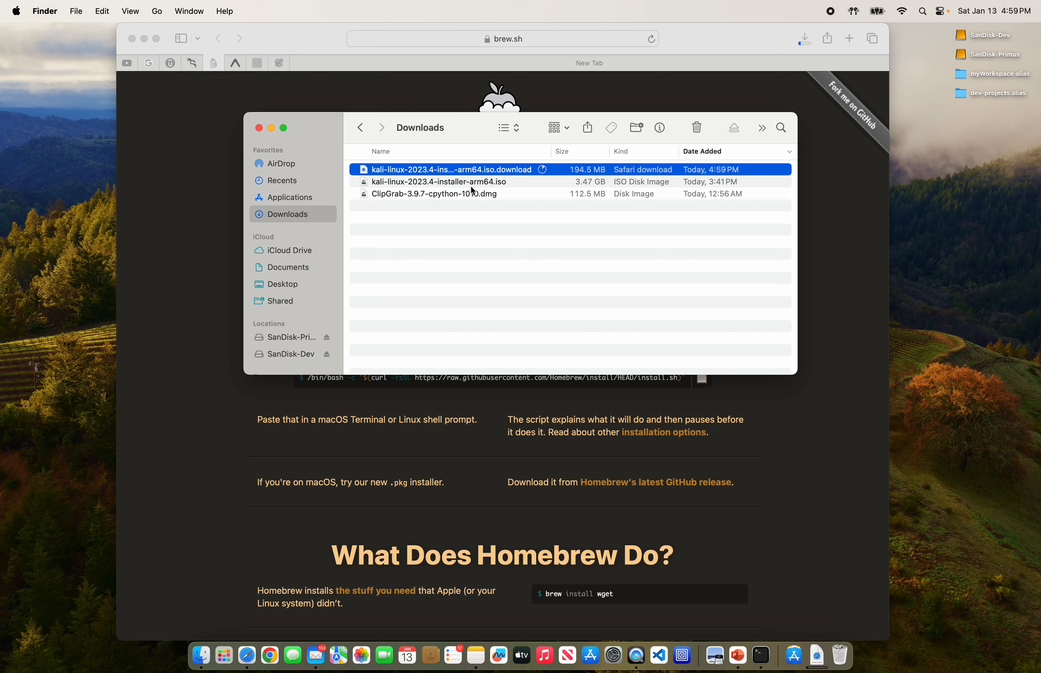
{"action": "left_click", "coordinate": [411, 184]}
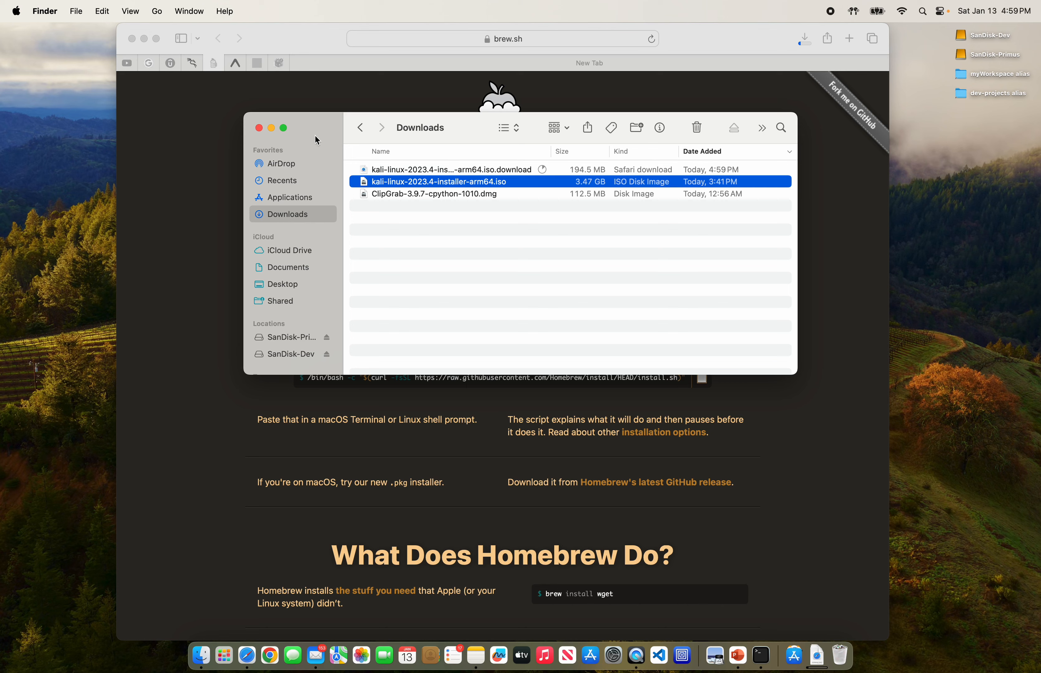
{"action": "left_click", "coordinate": [259, 128]}
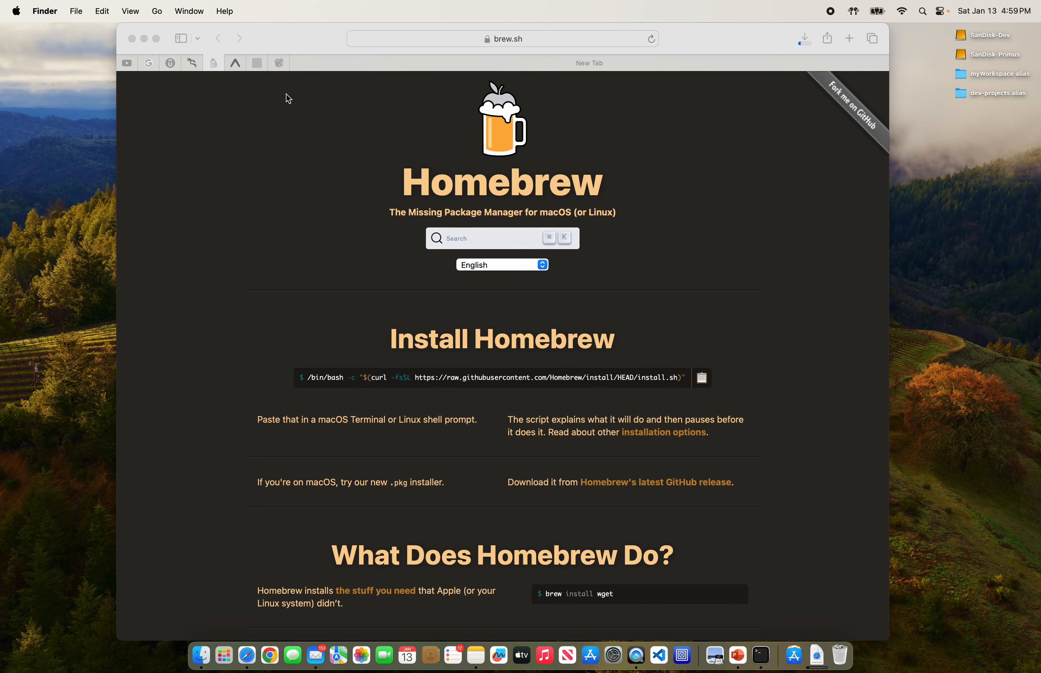
{"action": "left_click", "coordinate": [131, 39]}
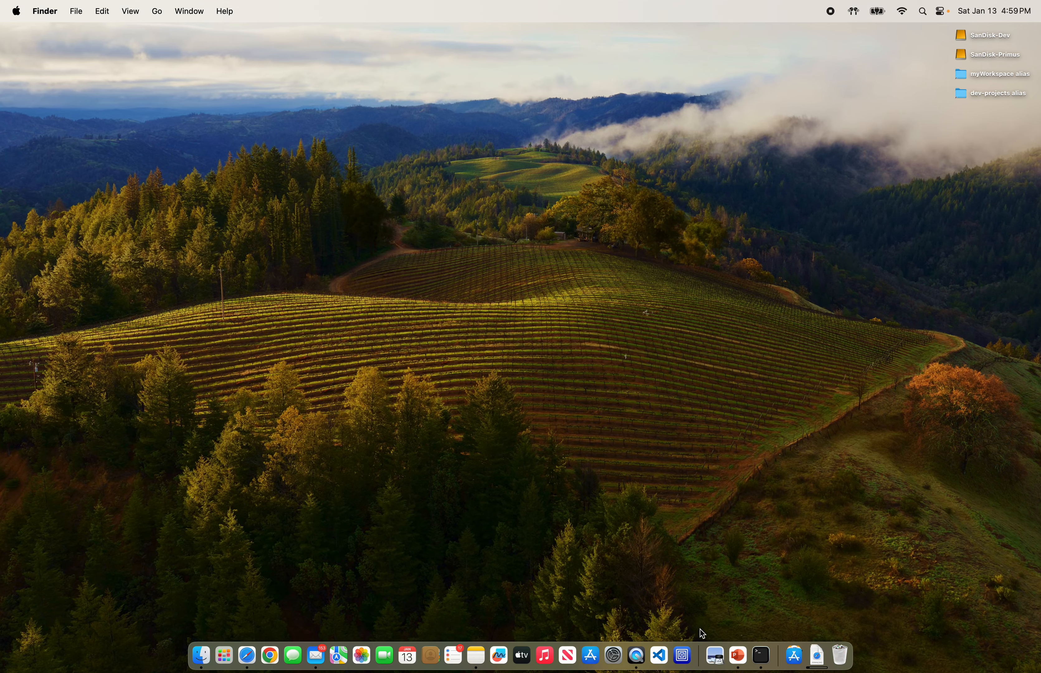
Step: Start a new Virtualize > Linux VM using Apple Virtualization, booting kali-linux-2023.4-installer-arm64.iso
{"action": "left_click", "coordinate": [685, 657]}
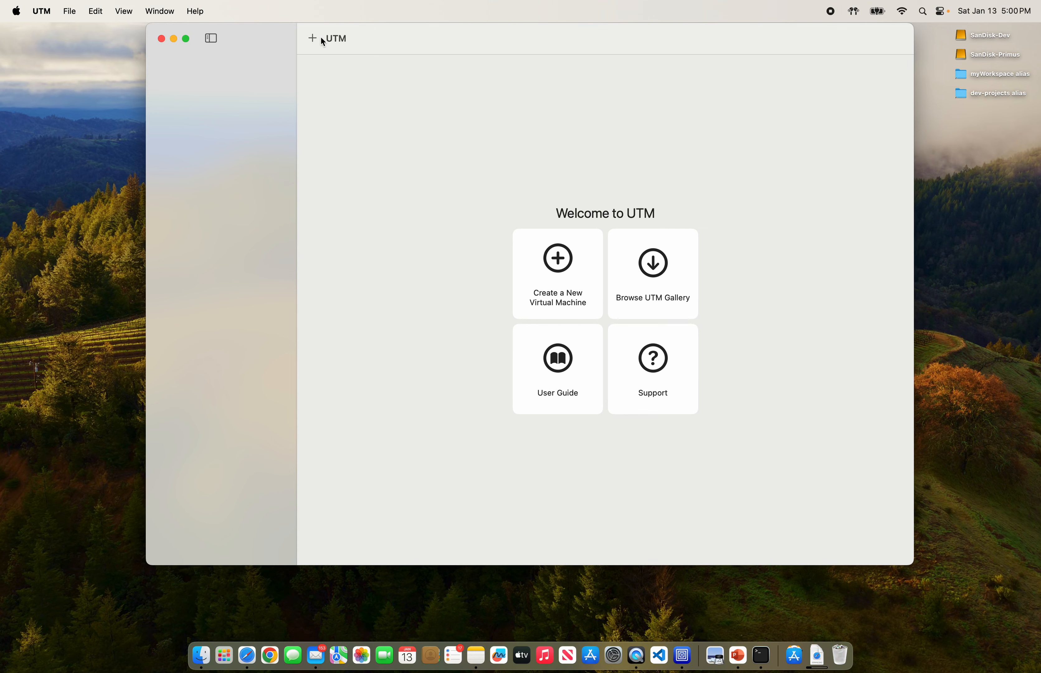
{"action": "left_click", "coordinate": [313, 42]}
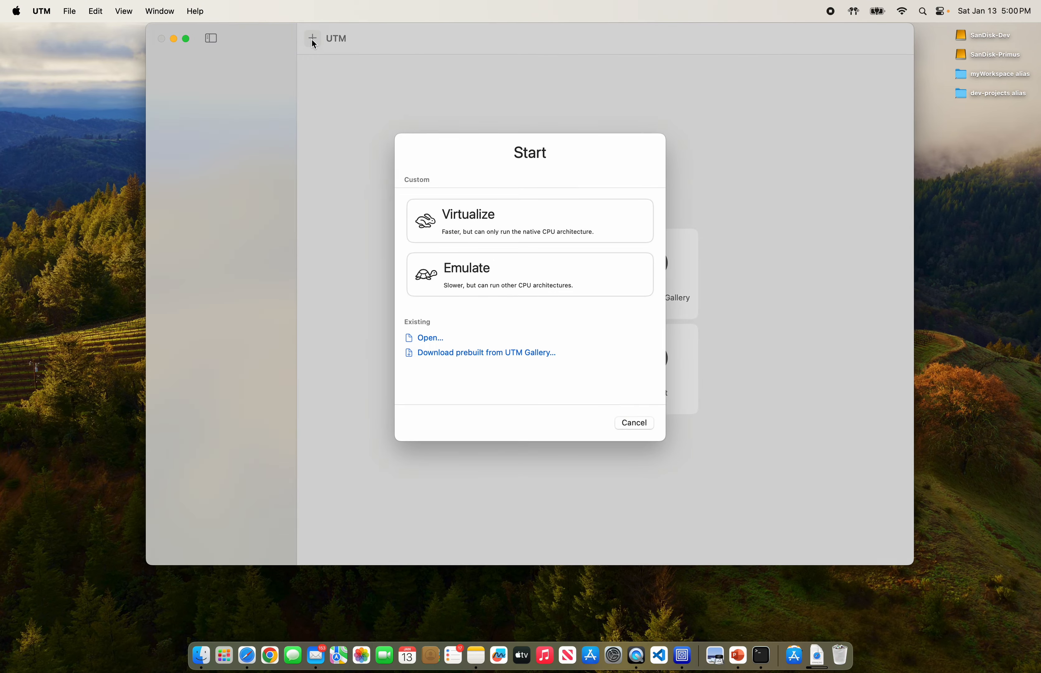
{"action": "left_click", "coordinate": [505, 234]}
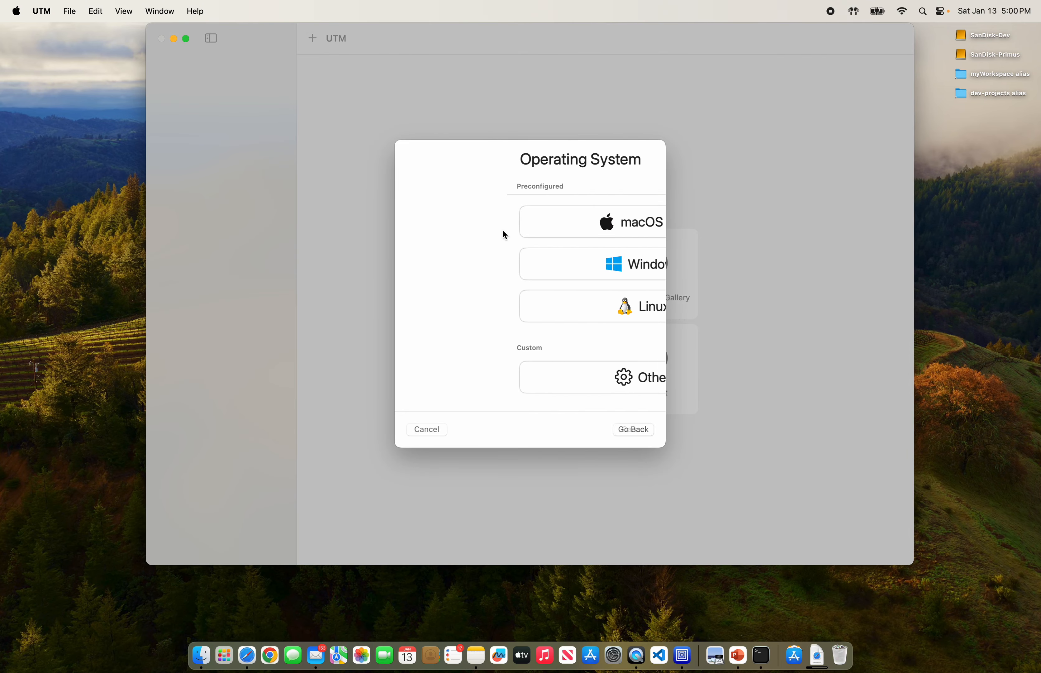
{"action": "left_click", "coordinate": [520, 309]}
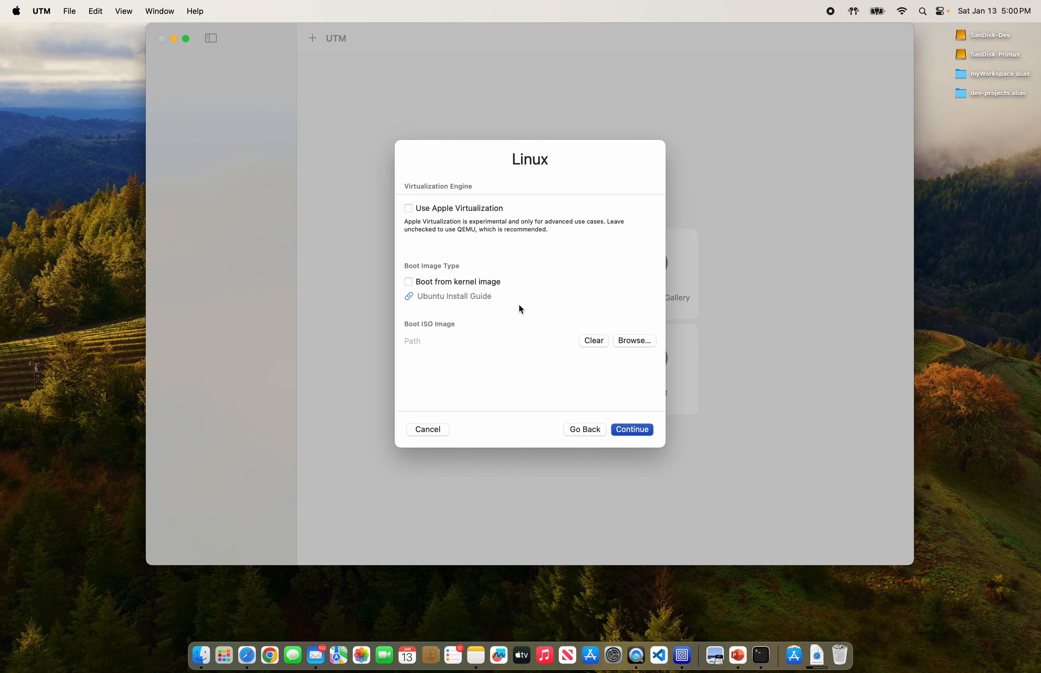
{"action": "left_click", "coordinate": [409, 207]}
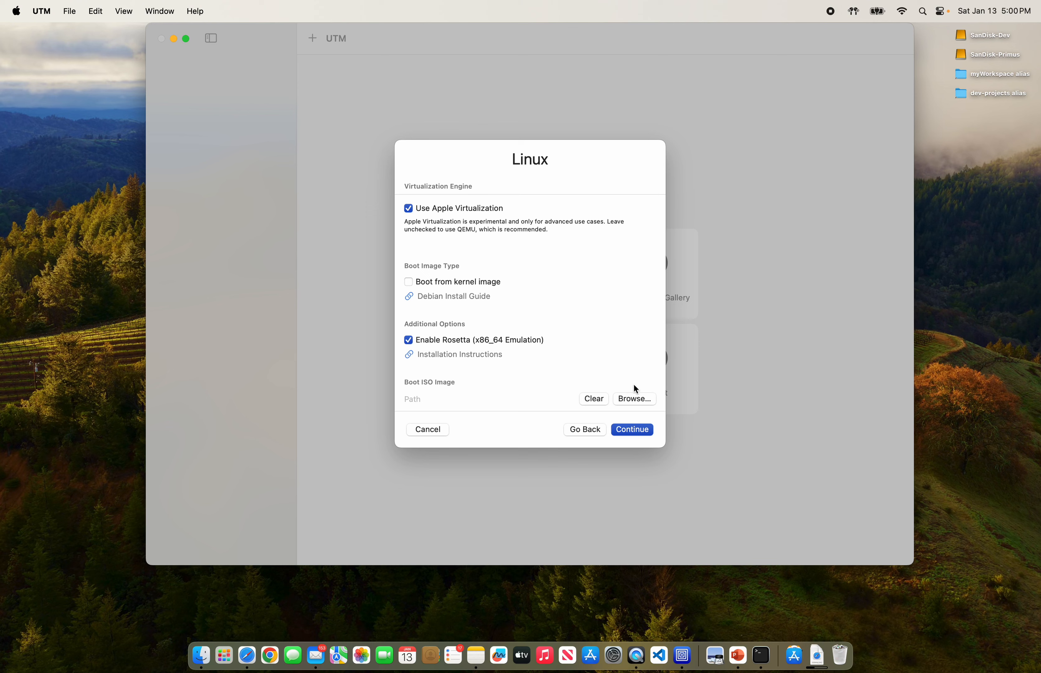
{"action": "left_click", "coordinate": [636, 402]}
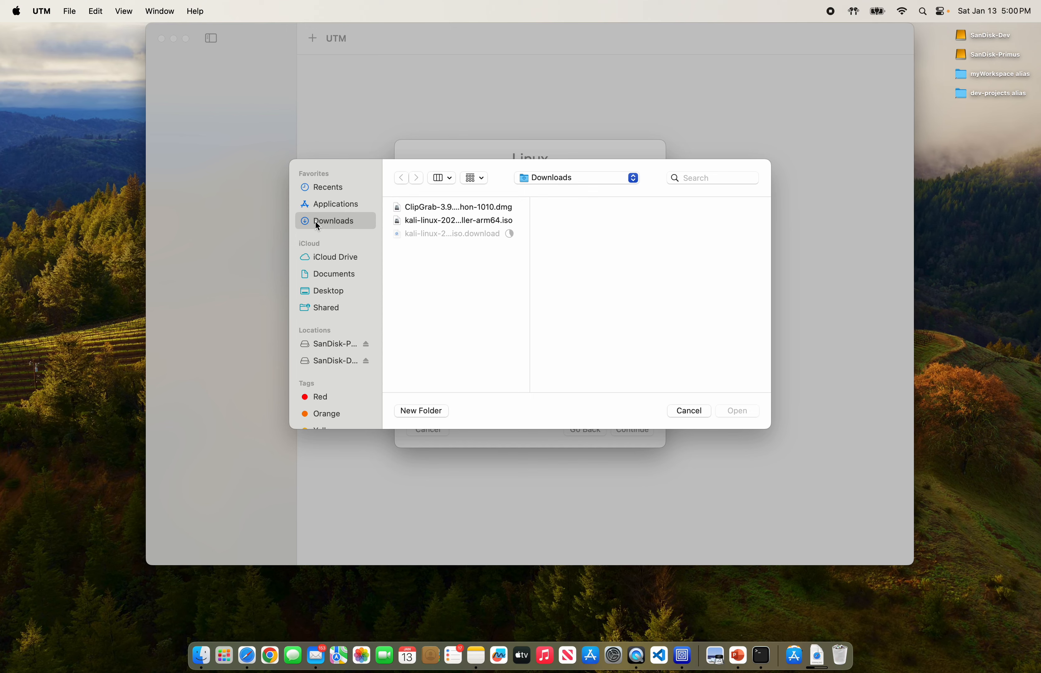
{"action": "left_click", "coordinate": [433, 226]}
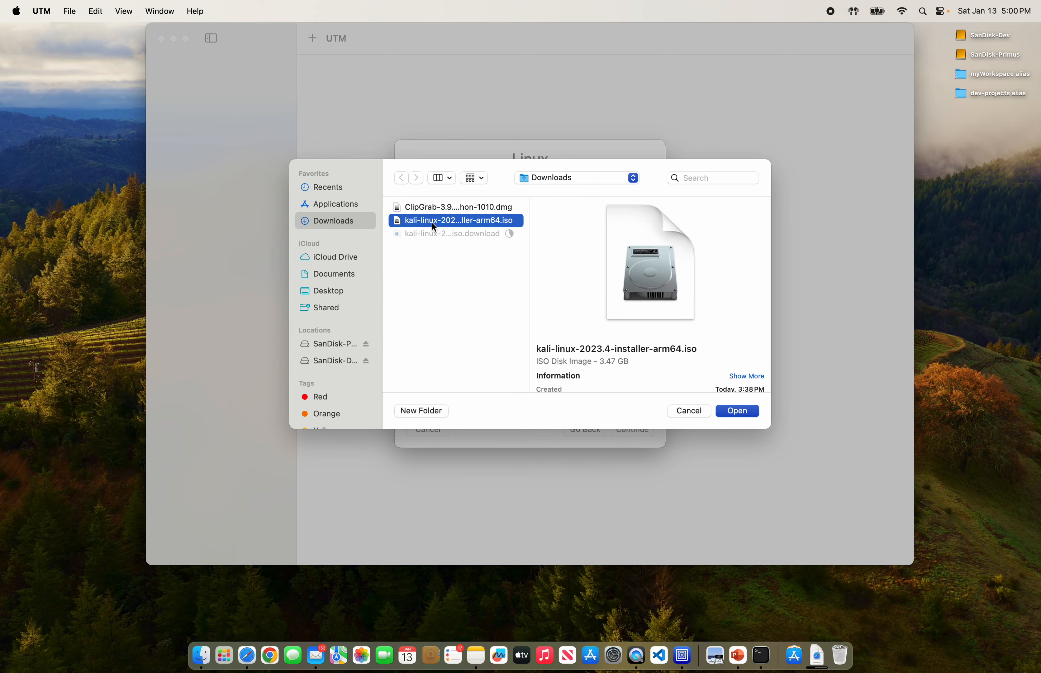
{"action": "left_click", "coordinate": [744, 409]}
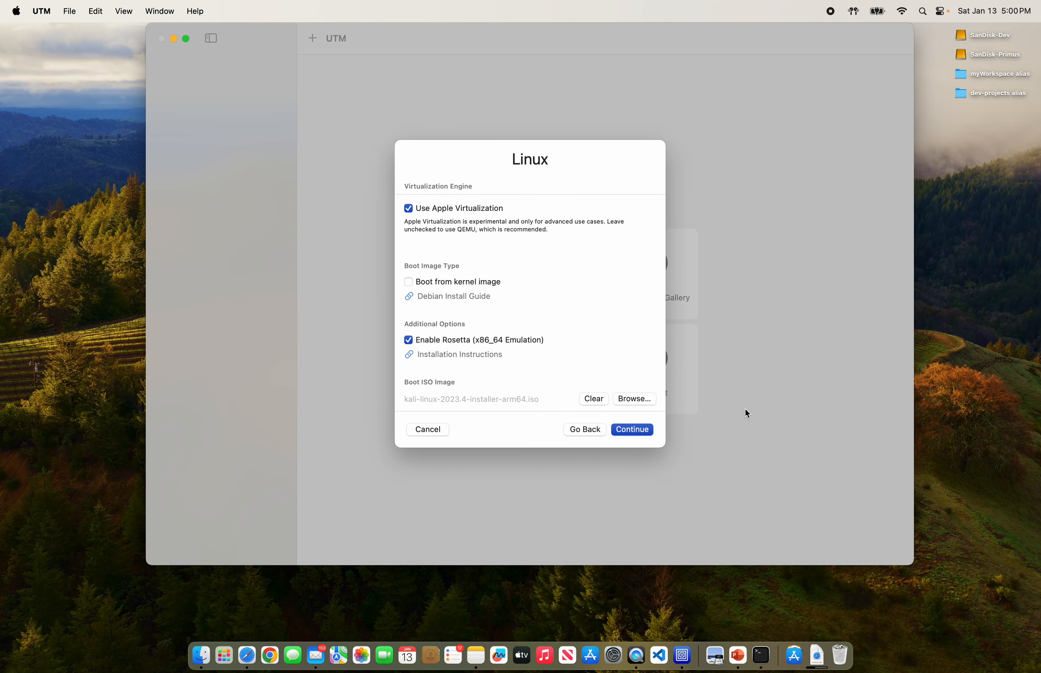
Step: Give the VM 8192 MB of memory and 2 CPU cores
{"action": "left_click", "coordinate": [640, 431]}
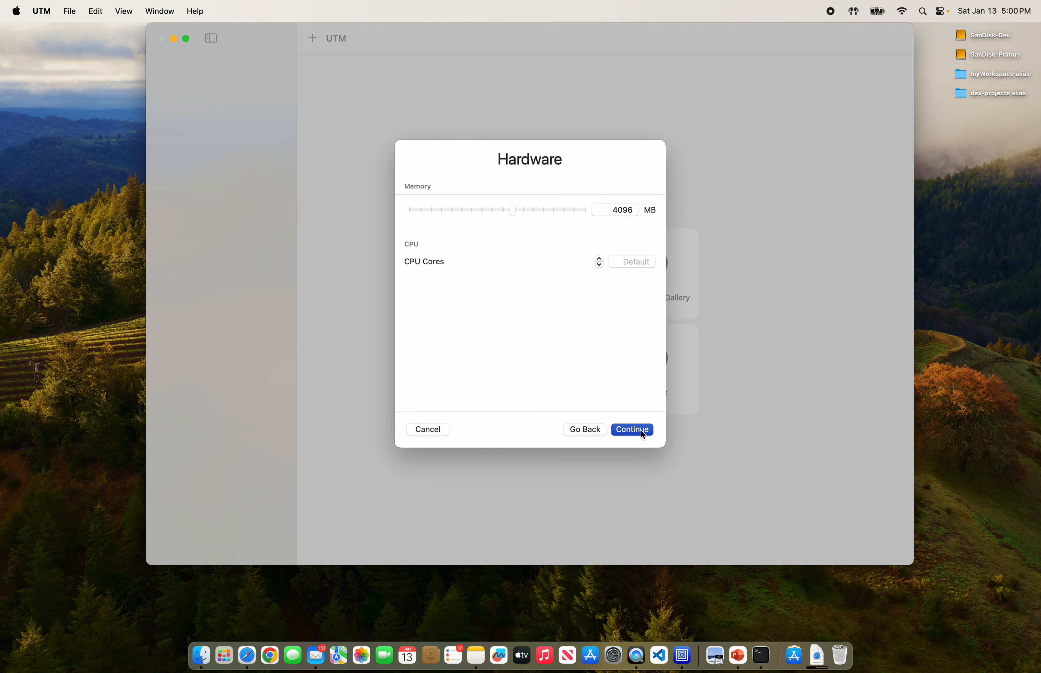
{"action": "left_click_drag", "start_coordinate": [523, 210], "coordinate": [532, 211]}
{"action": "left_click", "coordinate": [599, 258]}
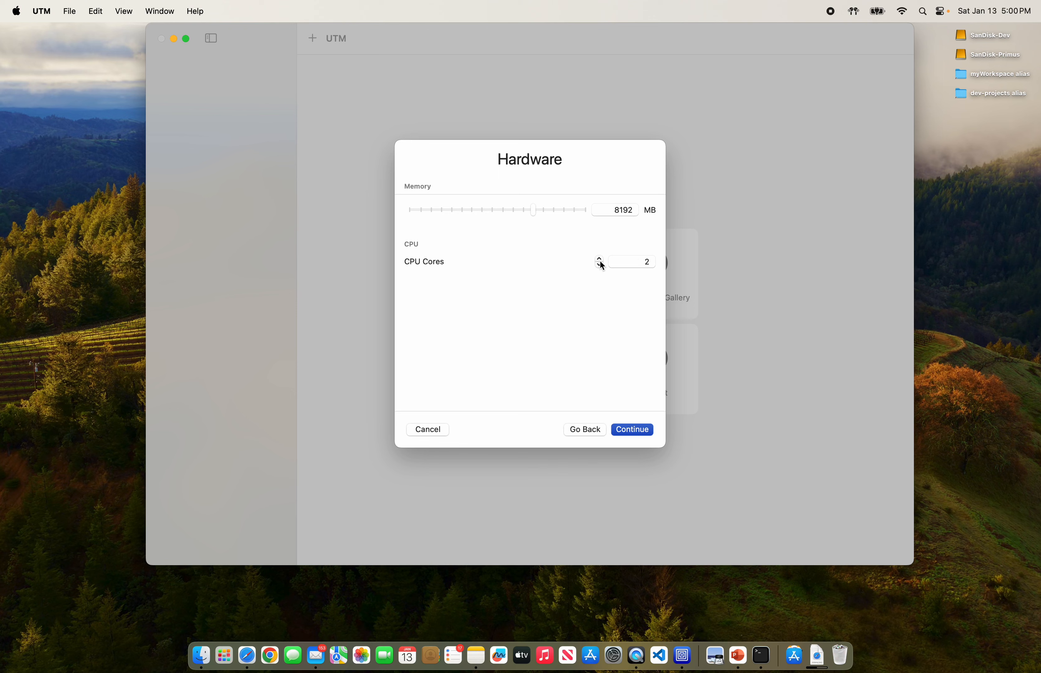
Step: Set the VM's drive size to 70 GB
{"action": "left_click", "coordinate": [629, 430]}
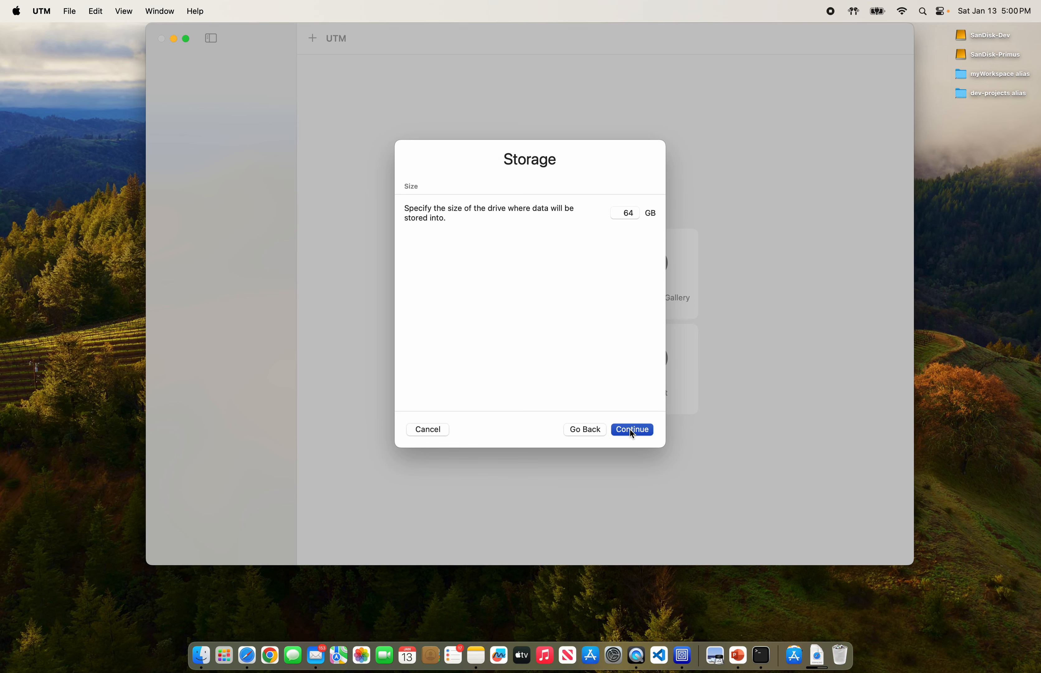
{"action": "left_click", "coordinate": [626, 213]}
{"action": "key", "text": "super+a"}
{"action": "type", "text": "1"}
{"action": "type", "text": "7"}
{"action": "key", "text": "Right"}
{"action": "key", "text": "BackSpace"}
{"action": "type", "text": "0"}
Step: Cancel the shared-folder picker without choosing a folder and continue to the Summary
{"action": "left_click", "coordinate": [628, 430]}
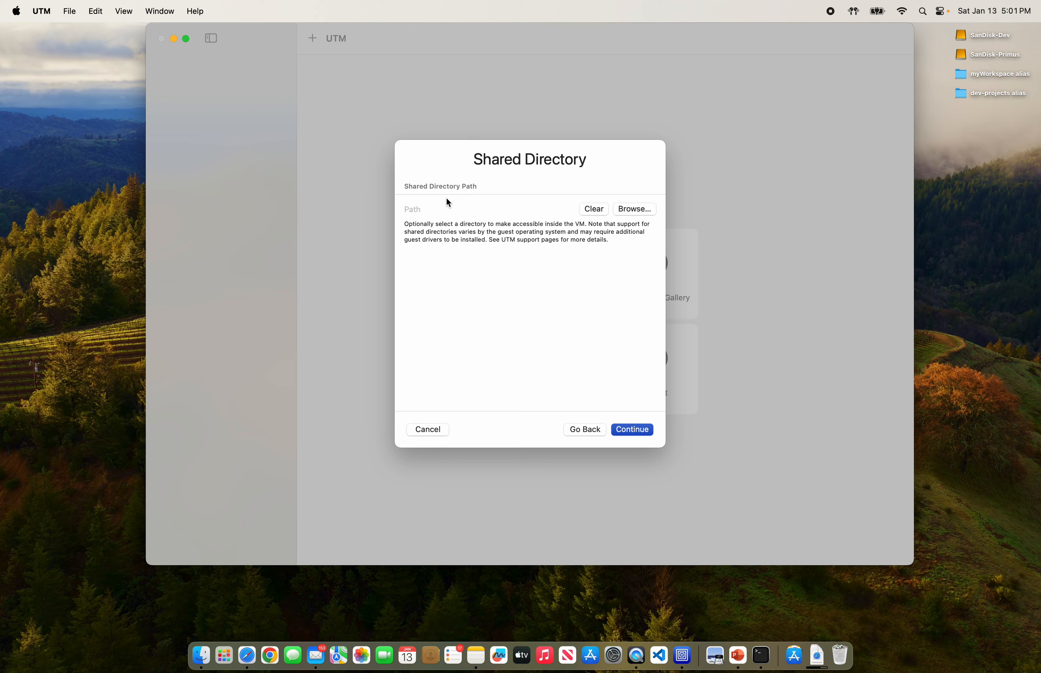
{"action": "left_click", "coordinate": [634, 211]}
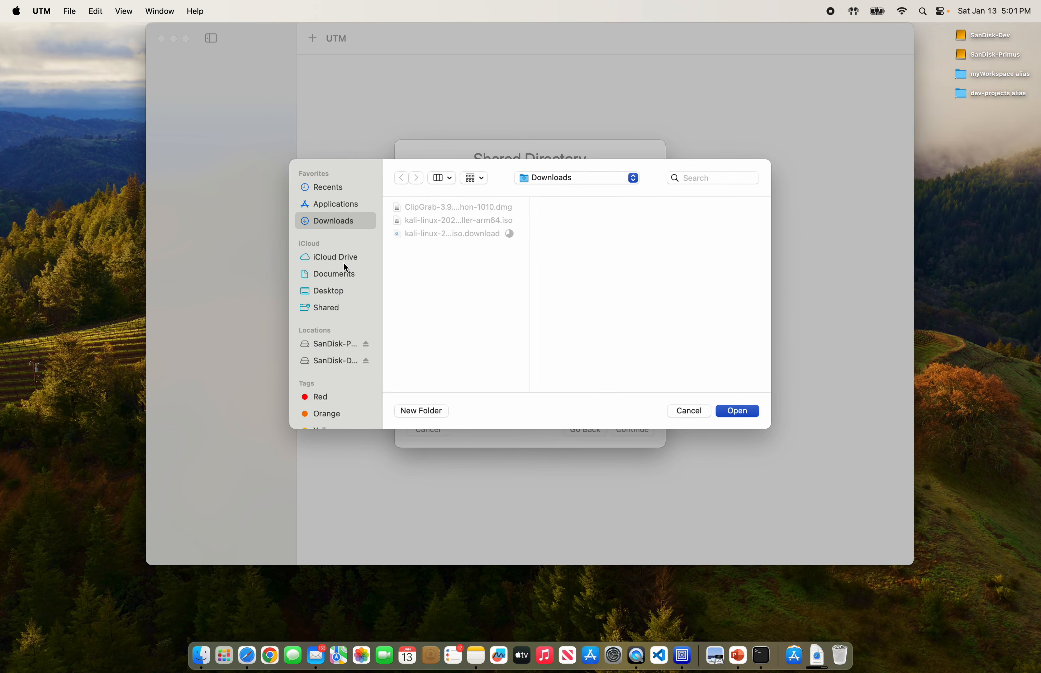
{"action": "left_click", "coordinate": [331, 295]}
{"action": "left_click", "coordinate": [326, 277]}
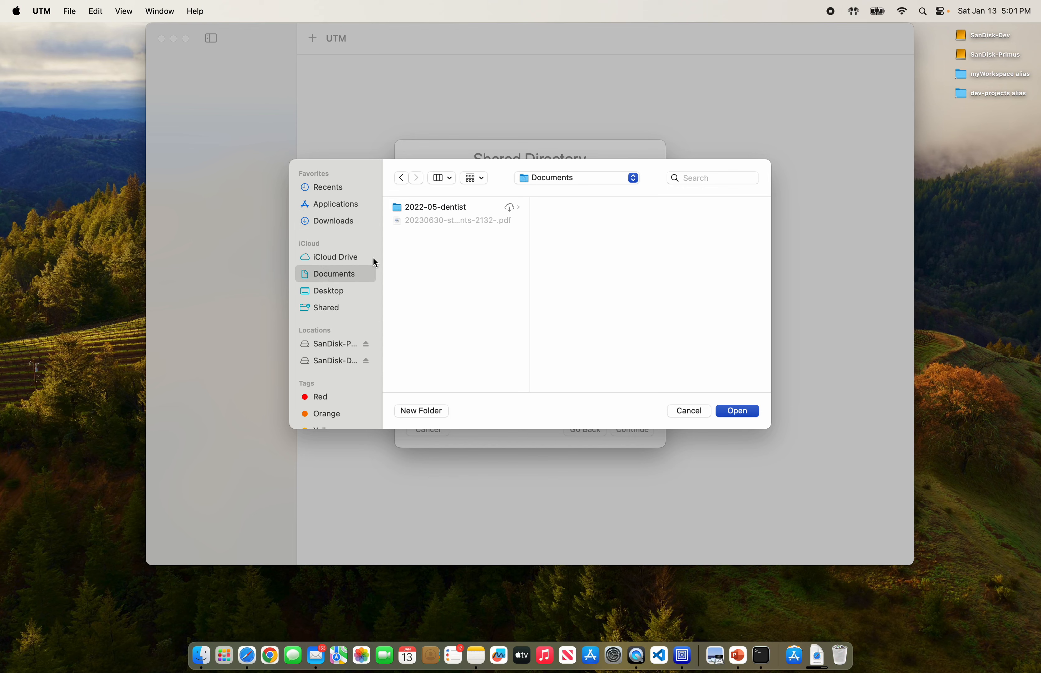
{"action": "left_click", "coordinate": [401, 179]}
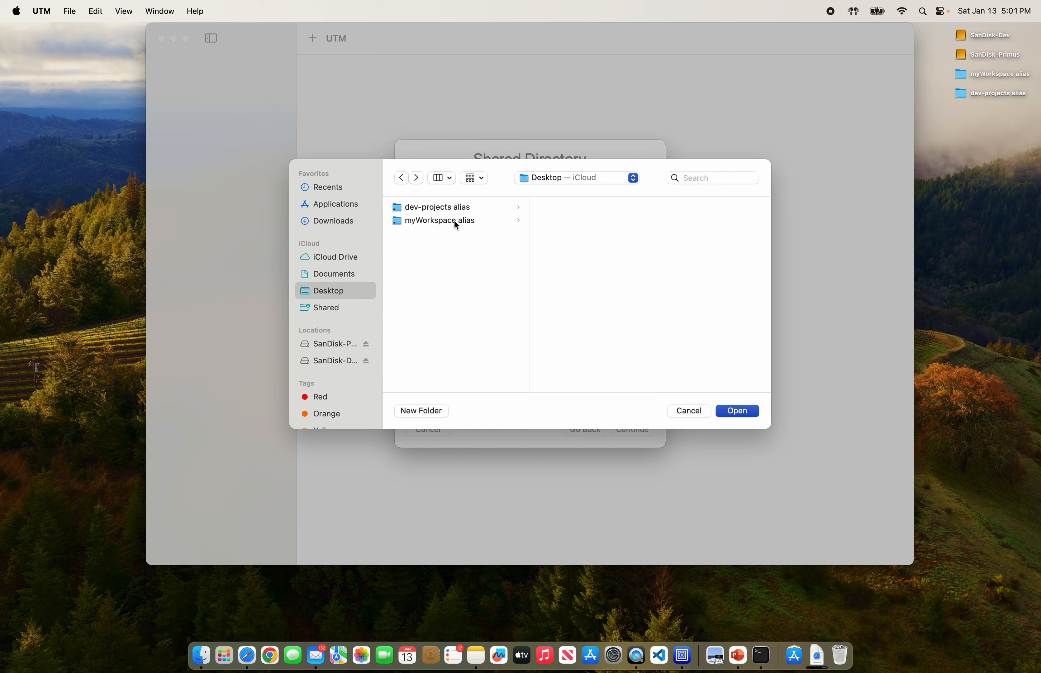
{"action": "left_click", "coordinate": [692, 411]}
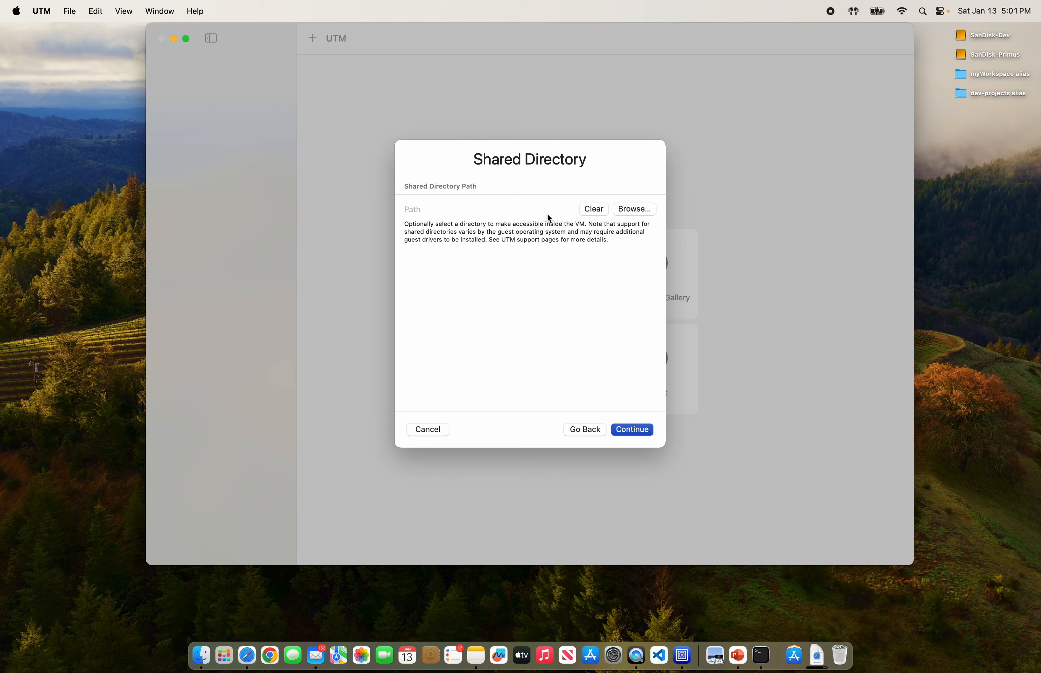
{"action": "left_click", "coordinate": [628, 433]}
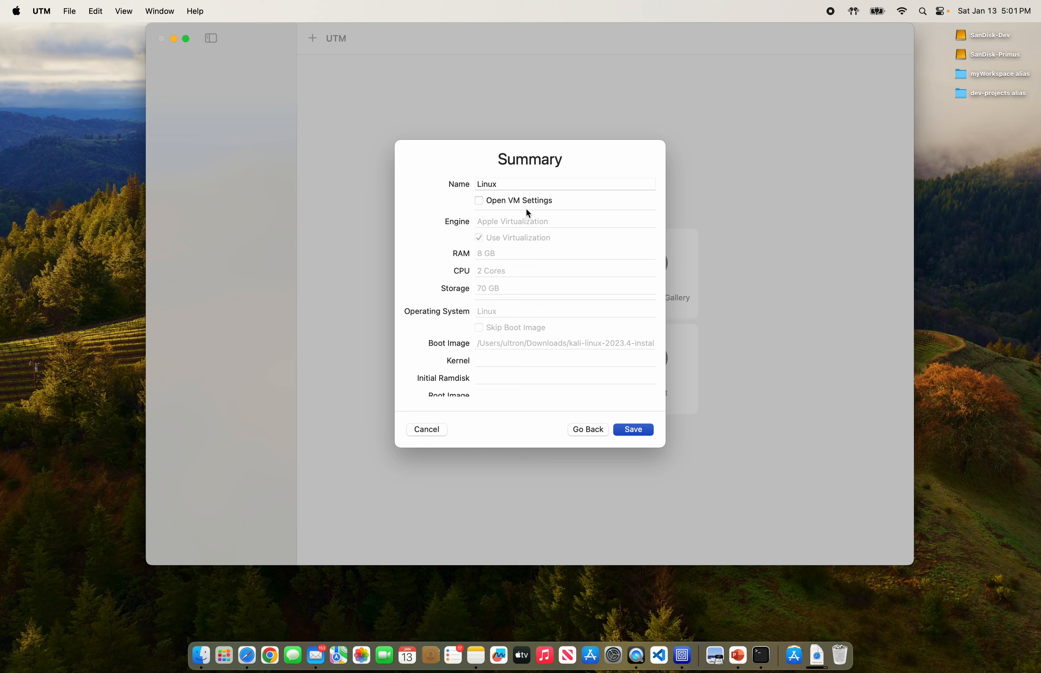
Step: Review the Summary (8 GB RAM, 2 cores, 70 GB, Kali ISO) and save the Linux VM
{"action": "scroll", "coordinate": [526, 209], "scroll_direction": "down", "scroll_amount": 2}
{"action": "scroll", "coordinate": [526, 209], "scroll_direction": "up", "scroll_amount": 2}
{"action": "scroll", "coordinate": [566, 363], "scroll_direction": "down", "scroll_amount": 3}
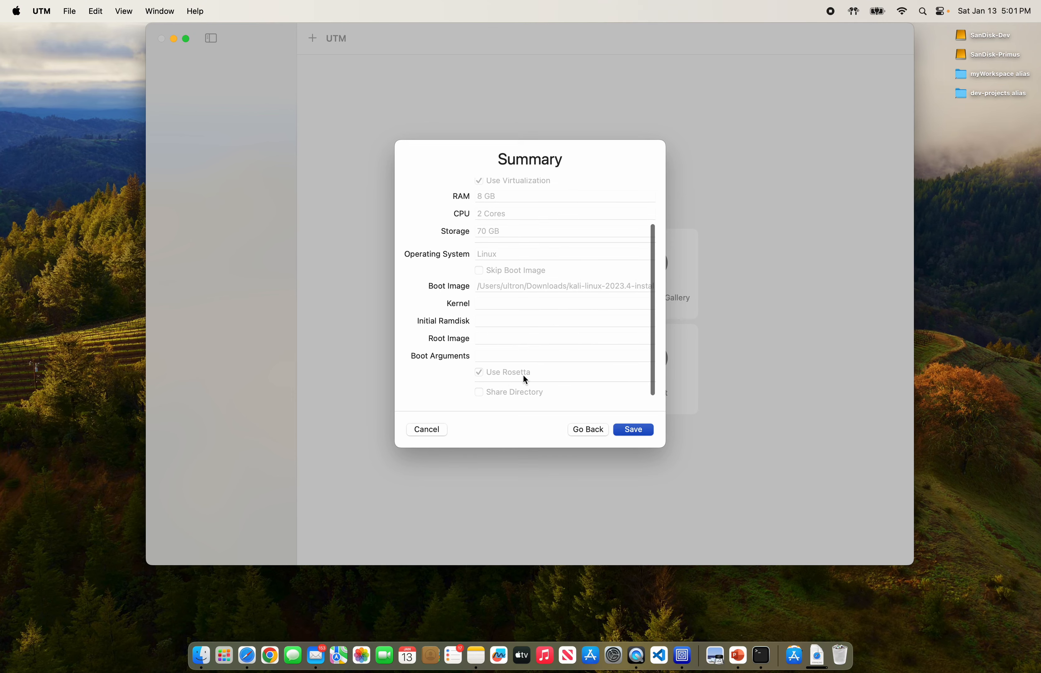
{"action": "left_click", "coordinate": [634, 430]}
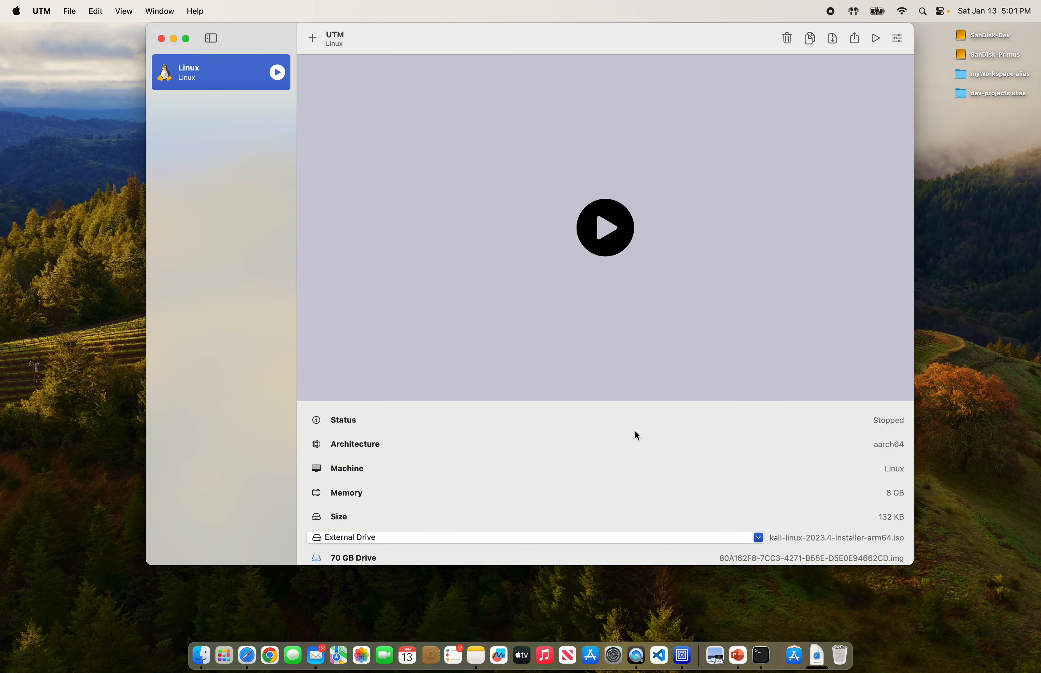
{"action": "scroll", "coordinate": [635, 432], "scroll_direction": "down", "scroll_amount": 1}
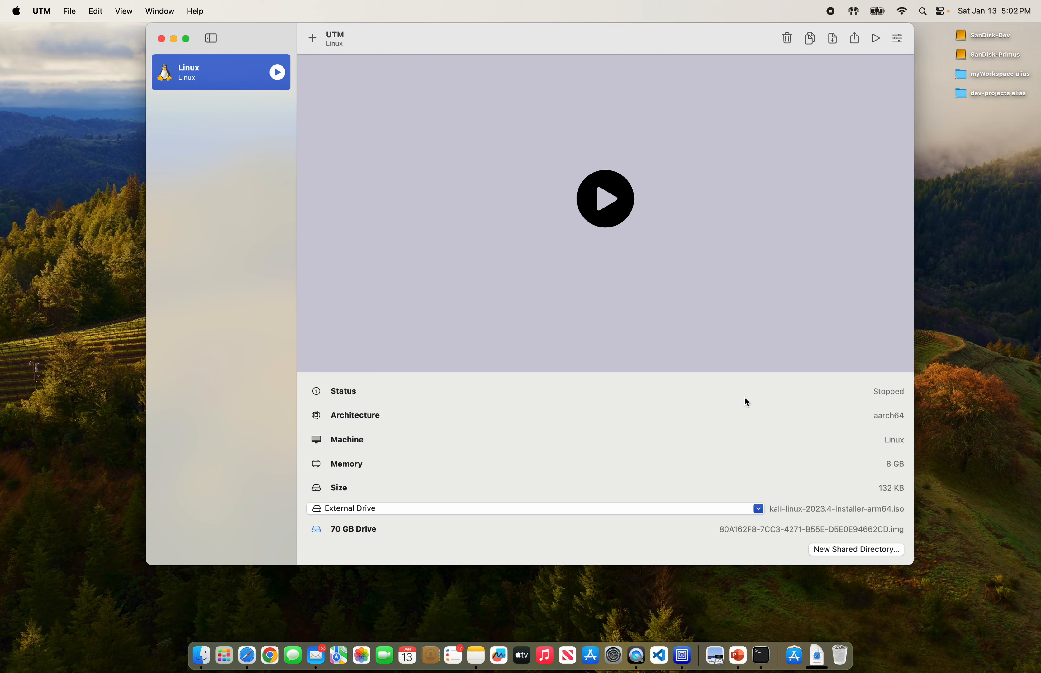
Step: Start the Linux VM and boot the text-mode Install entry
{"action": "left_click", "coordinate": [607, 197]}
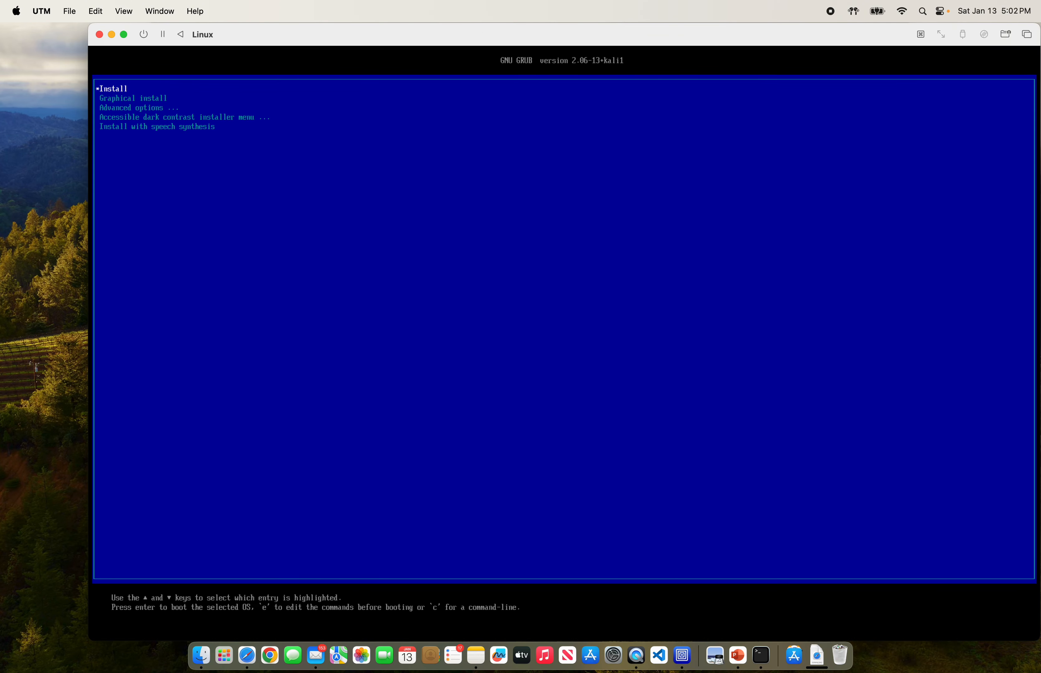
{"action": "key", "text": "Down"}
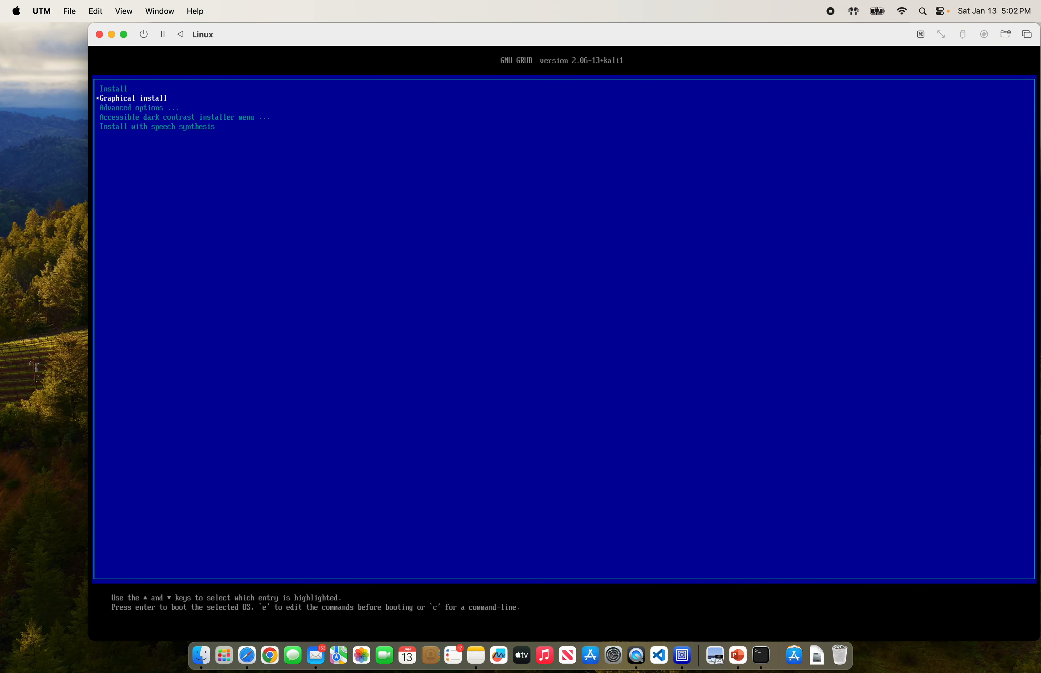
{"action": "key", "text": "Up"}
{"action": "key", "text": "Down"}
{"action": "key", "text": "Up"}
{"action": "key", "text": "Return"}
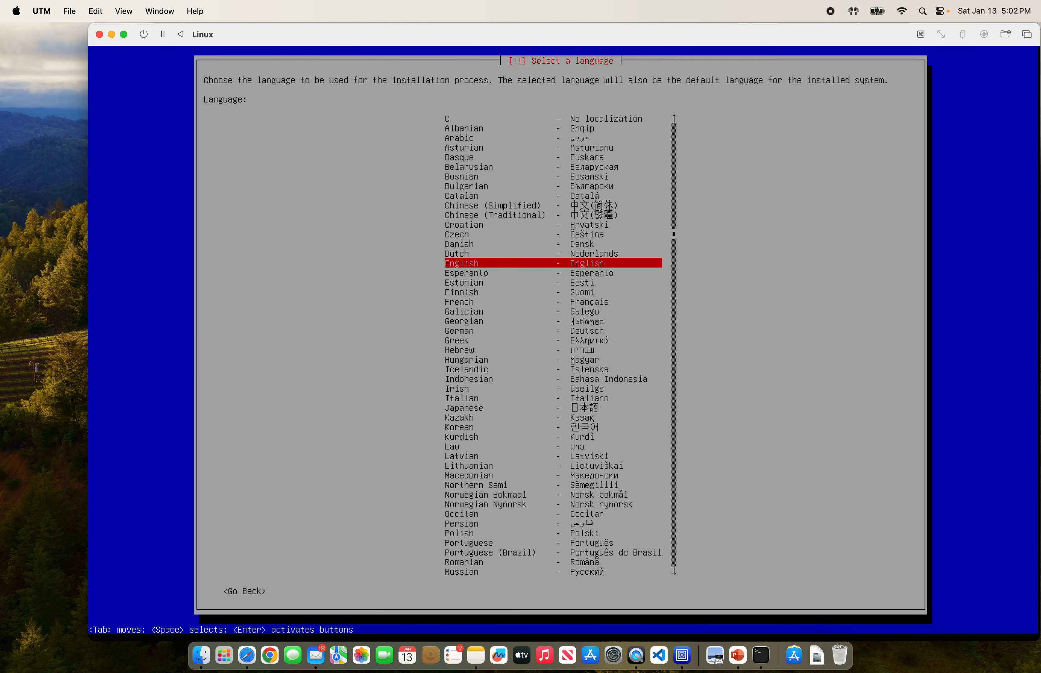
Step: Accept the default language, United States location and American English keymap
{"action": "key", "text": "Return"}
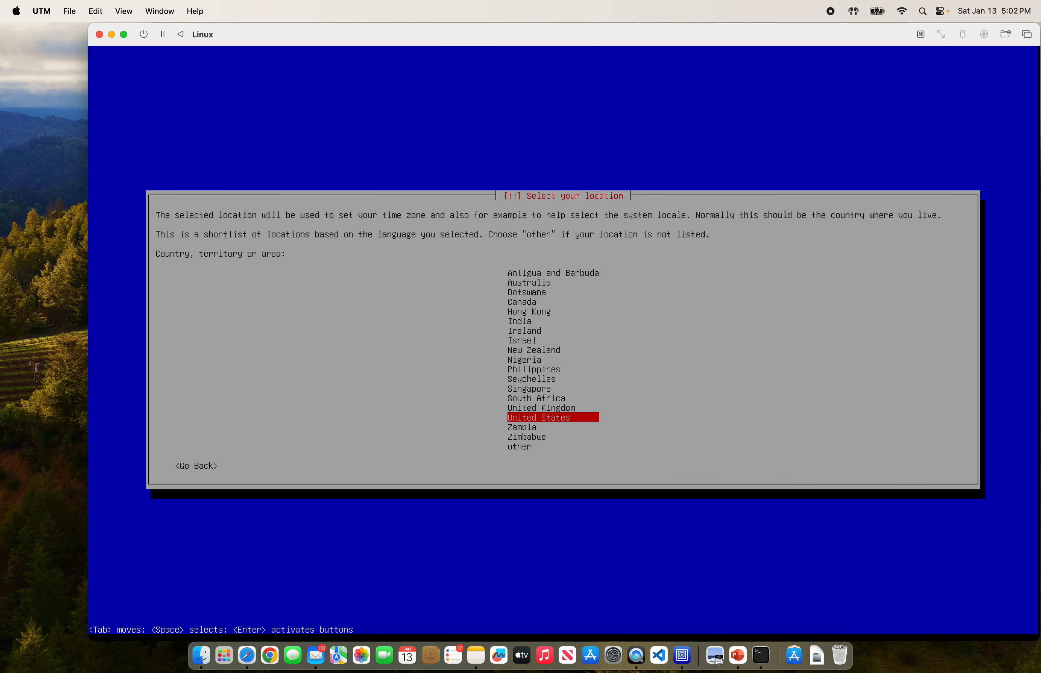
{"action": "key", "text": "Return"}
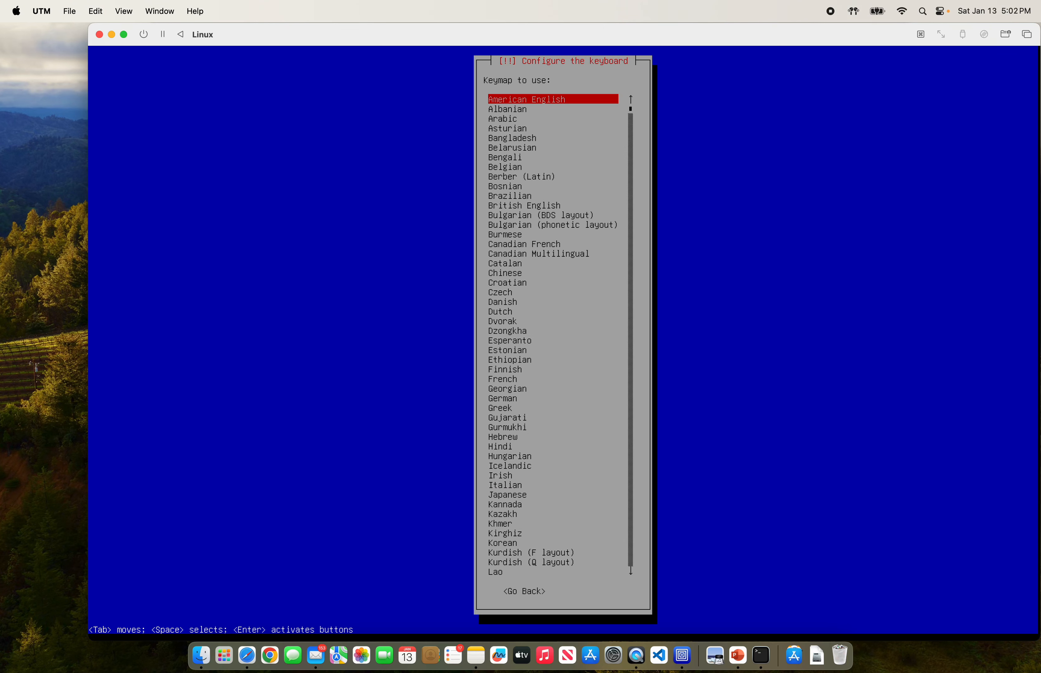
{"action": "key", "text": "Return"}
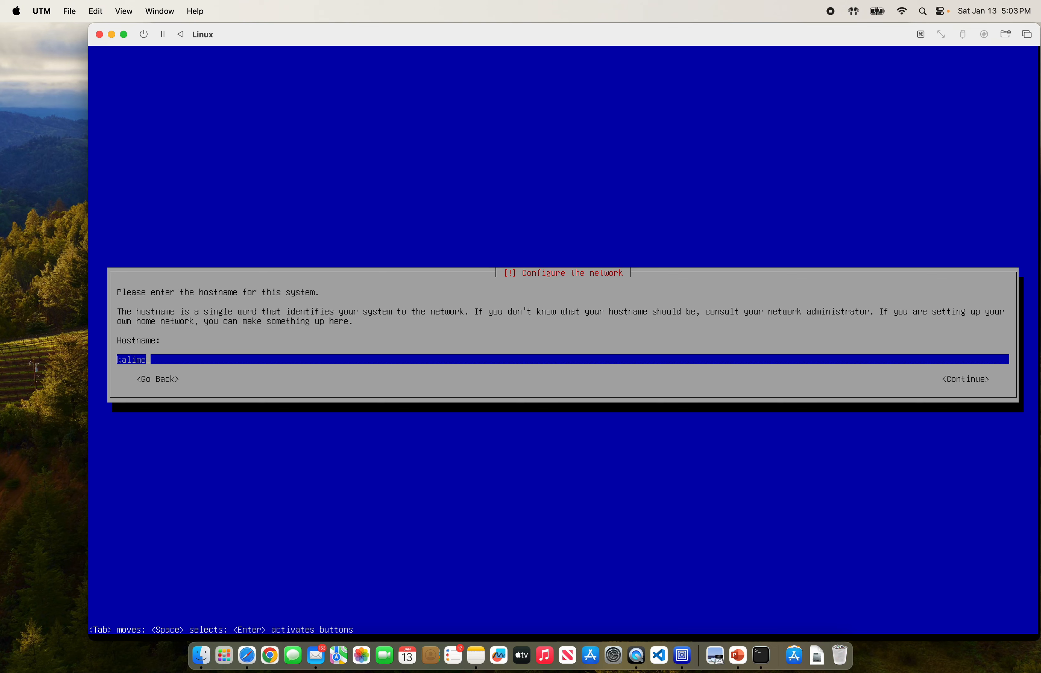
Step: Replace the default hostname 'kali' with megatron and enter megatron as the domain name
{"action": "key", "text": "BackSpace"}
{"action": "key", "text": "BackSpace"}
{"action": "key", "text": "BackSpace"}
{"action": "key", "text": "BackSpace"}
{"action": "type", "text": "megatron"}
{"action": "key", "text": "Return"}
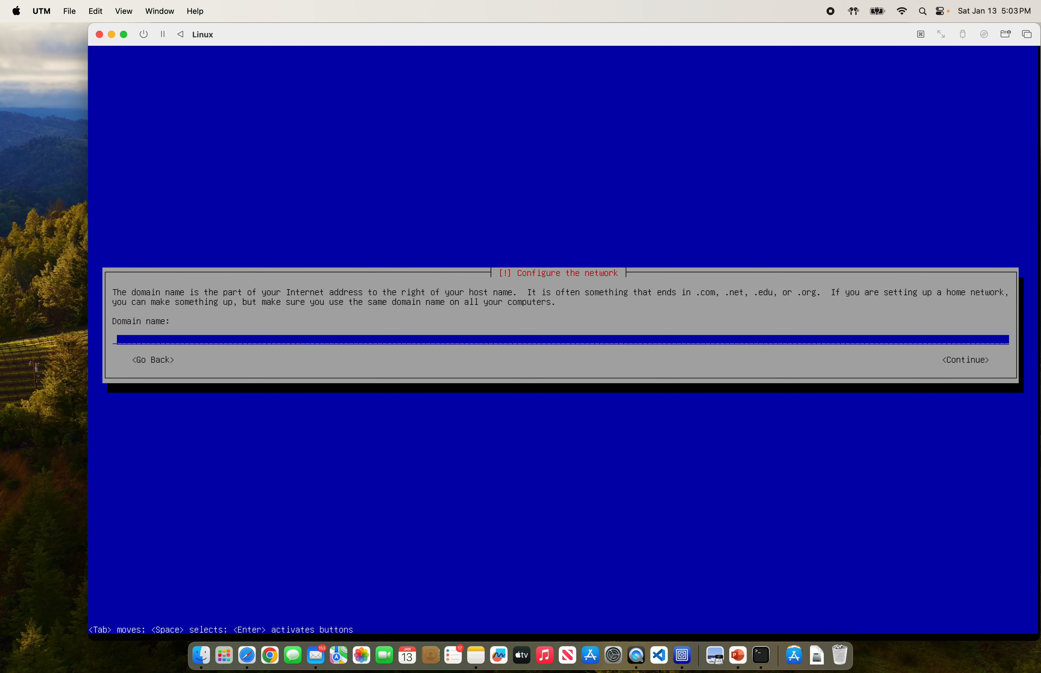
{"action": "type", "text": "megatron"}
{"action": "key", "text": "Return"}
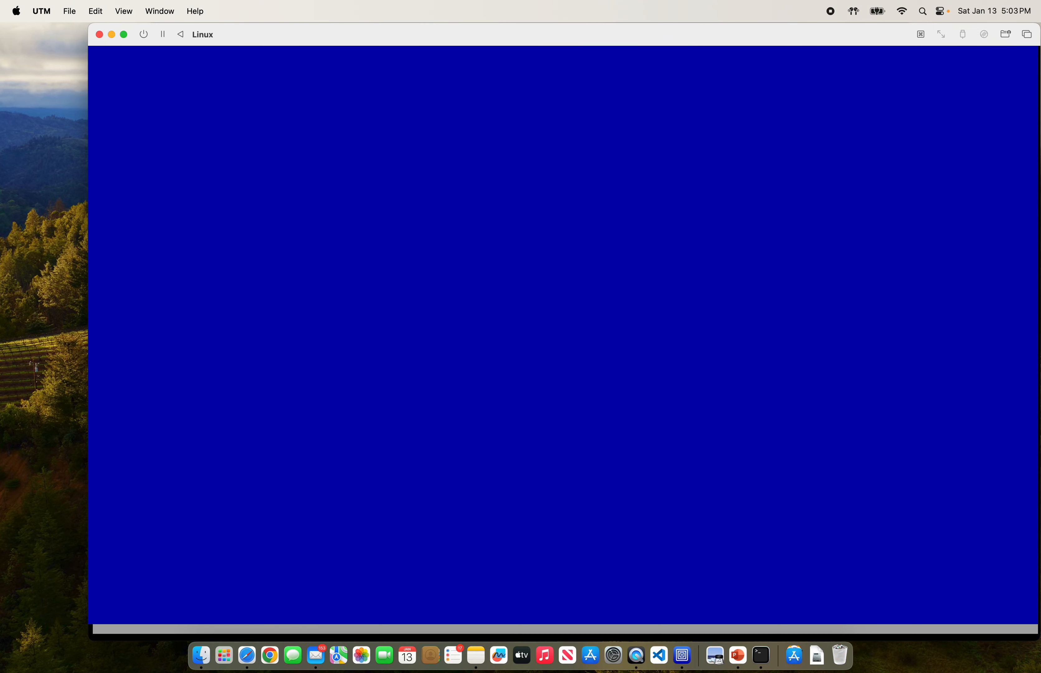
Step: Enter the user's full name, keep the suggested username, set and confirm the password, and choose Pacific time
{"action": "type", "text": "megatron"}
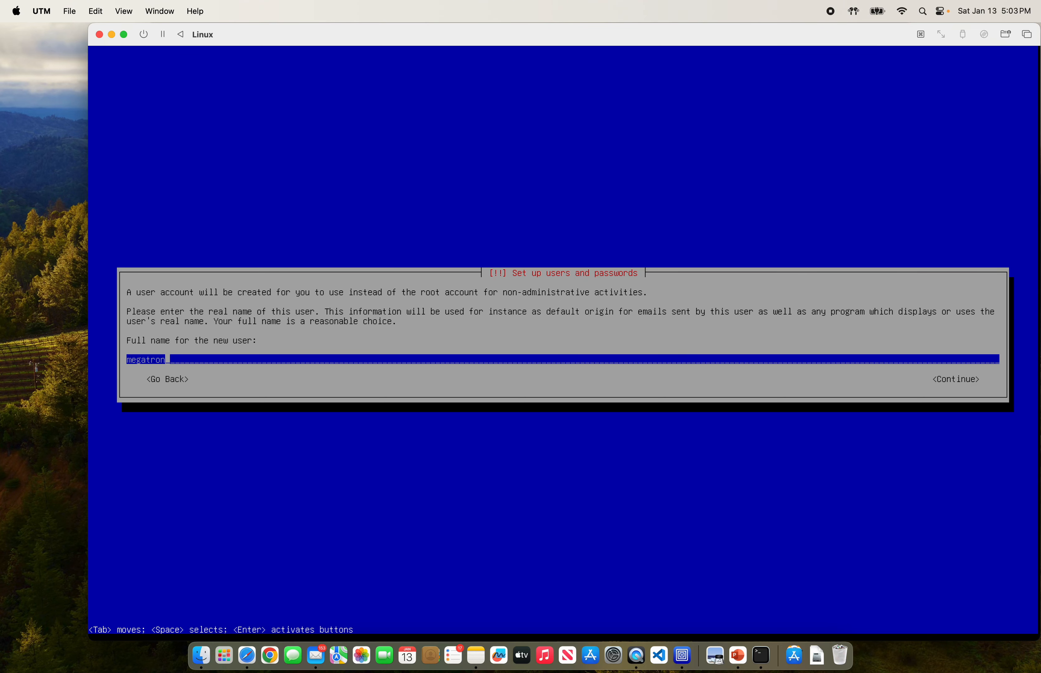
{"action": "key", "text": "Return"}
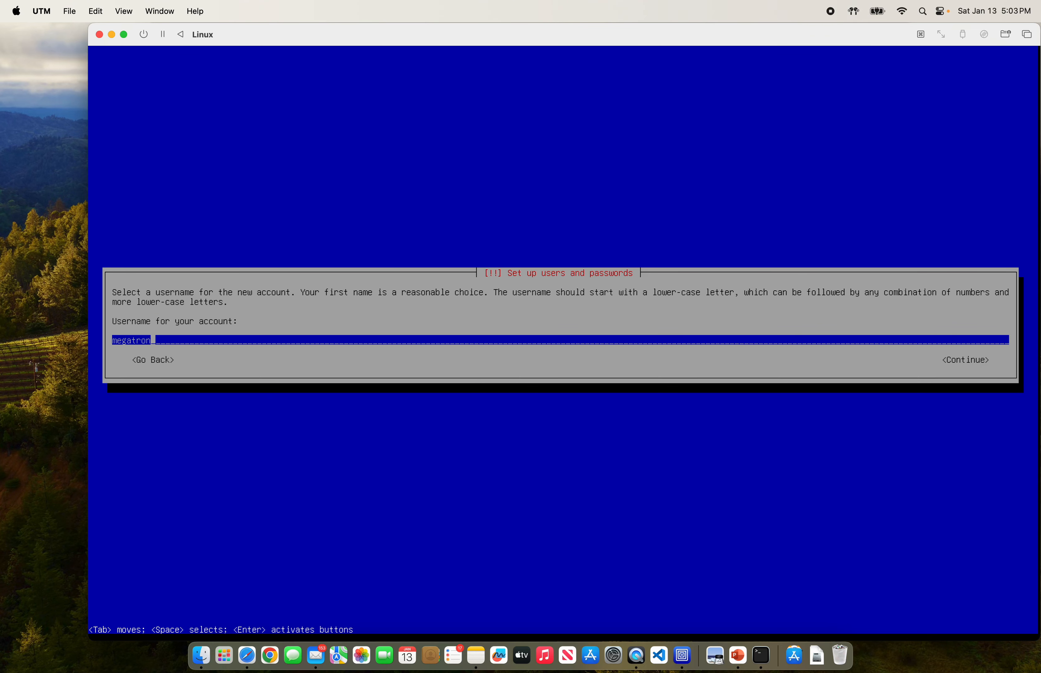
{"action": "key", "text": "Return"}
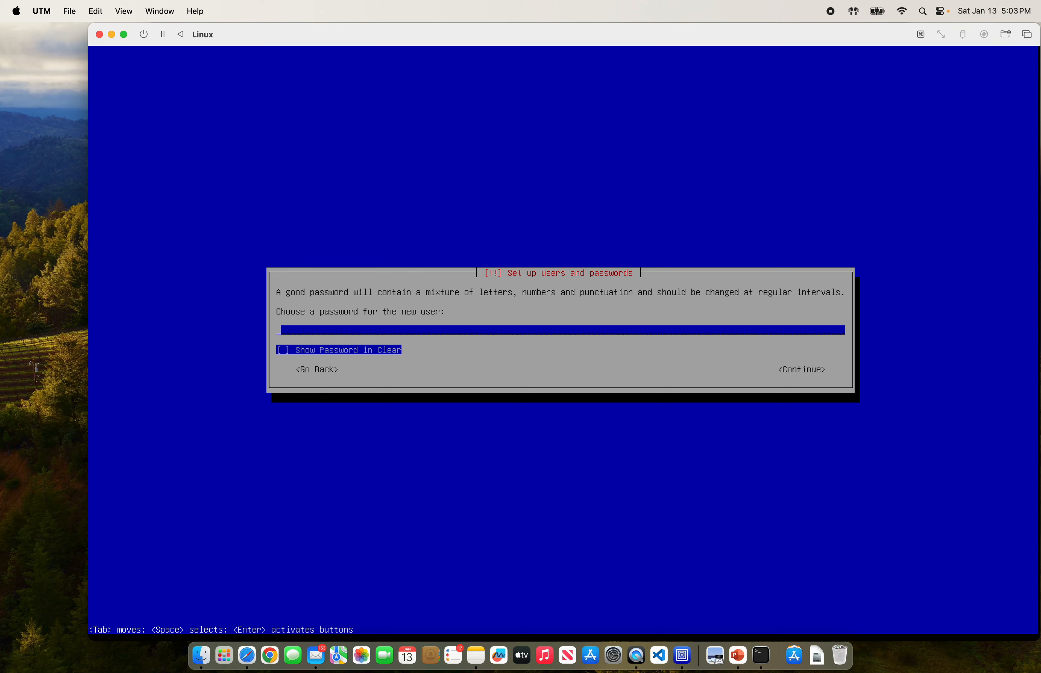
{"action": "type", "text": "********"}
{"action": "key", "text": "Return"}
{"action": "type", "text": "********"}
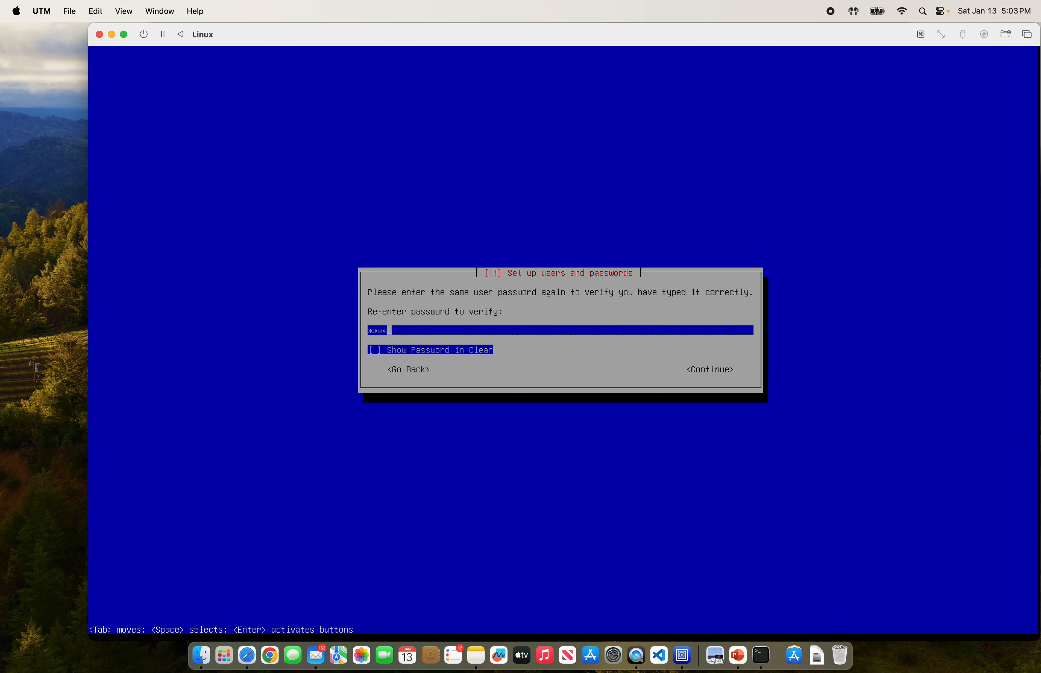
{"action": "key", "text": "Return"}
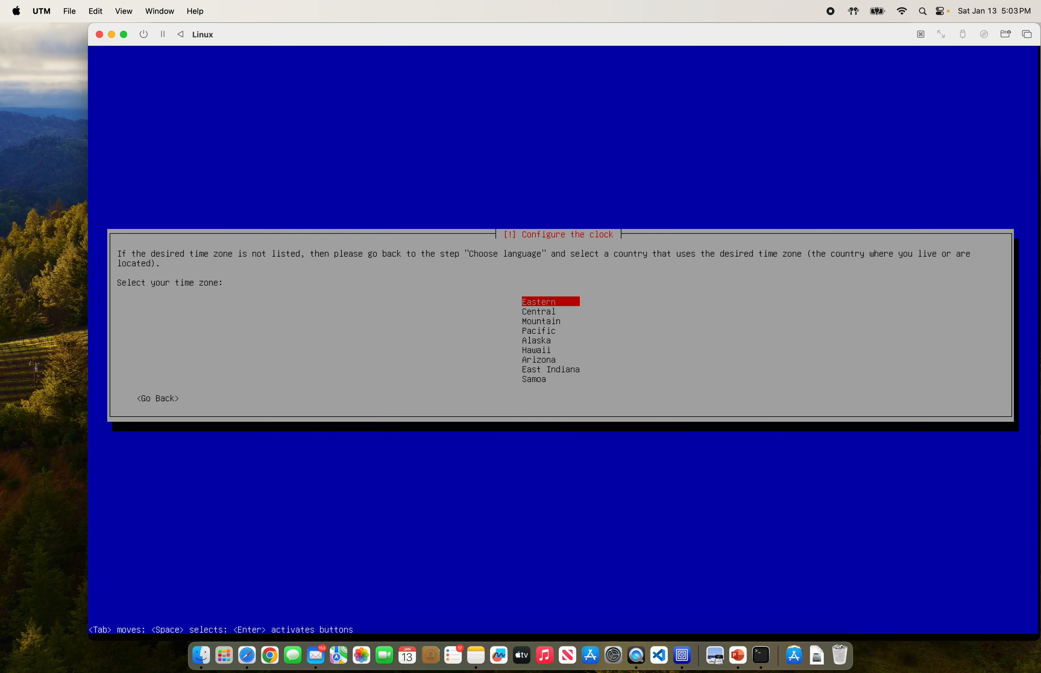
{"action": "key", "text": "Down"}
{"action": "key", "text": "Down"}
{"action": "key", "text": "Down"}
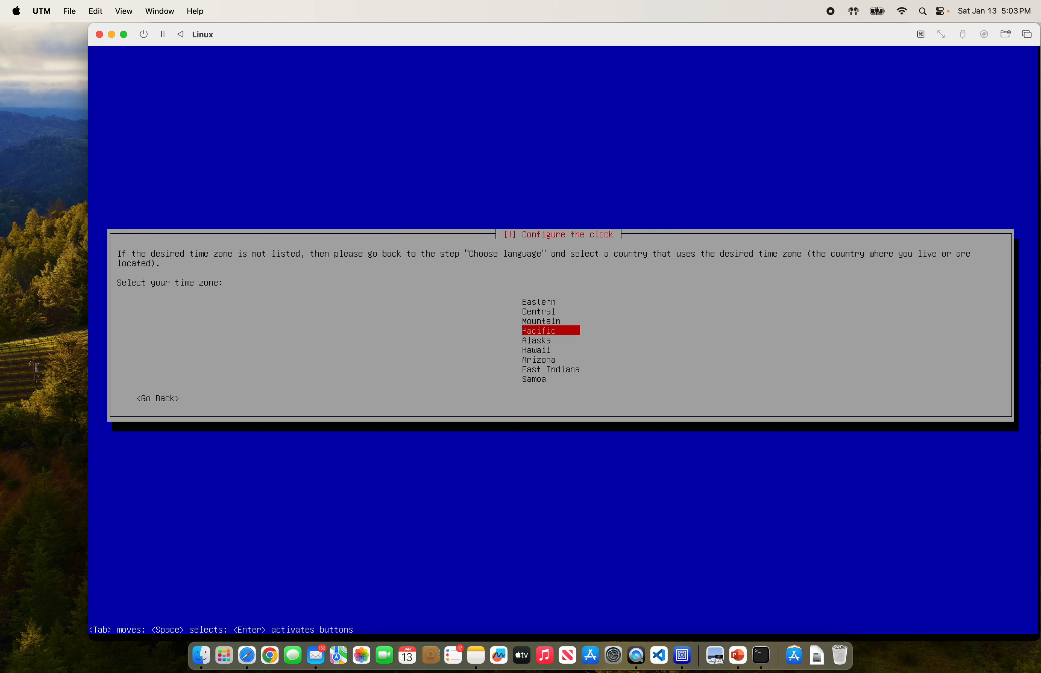
{"action": "key", "text": "Return"}
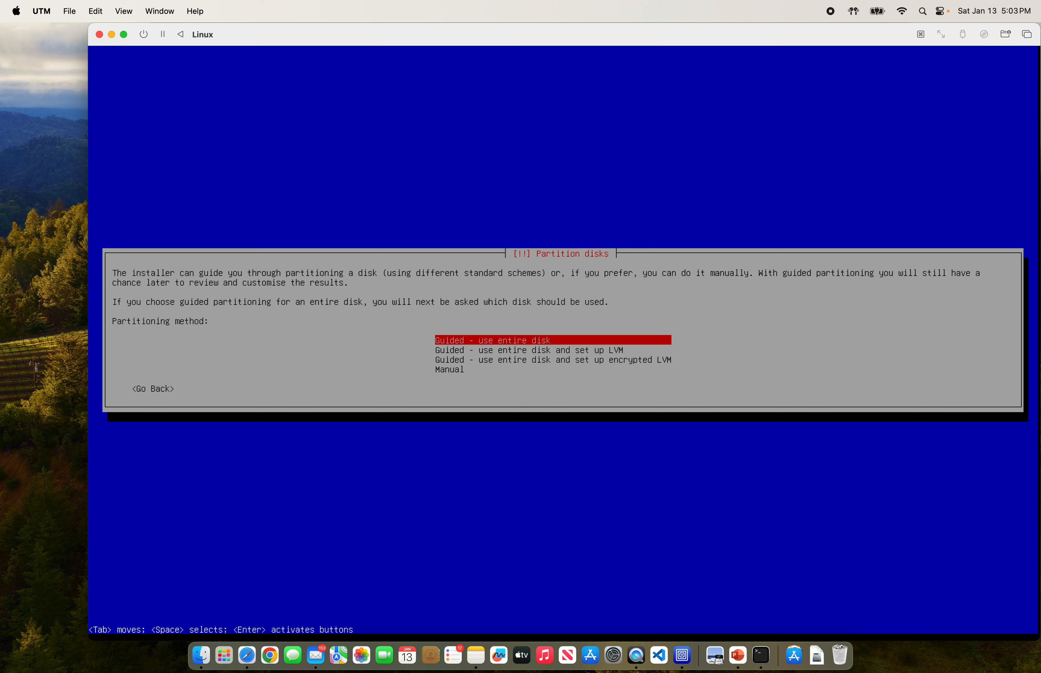
Step: Choose Manual as the partitioning method and highlight Virtual disk 1 (vda) in the partition overview
{"action": "key", "text": "Down"}
{"action": "key", "text": "Down"}
{"action": "key", "text": "Up"}
{"action": "key", "text": "Up"}
{"action": "key", "text": "Down"}
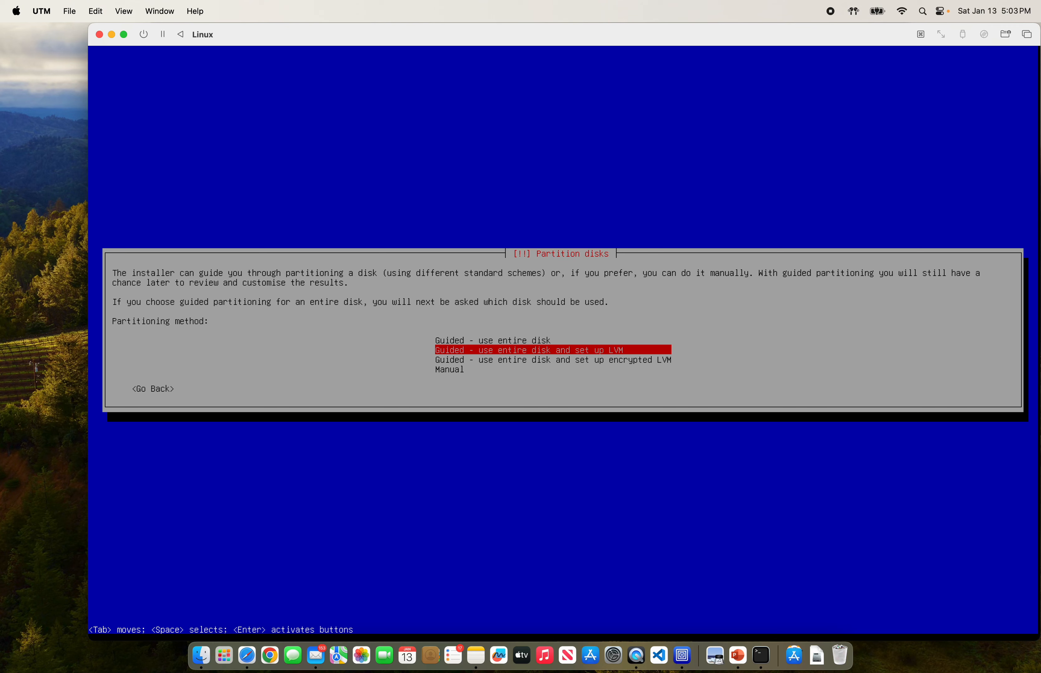
{"action": "key", "text": "Down"}
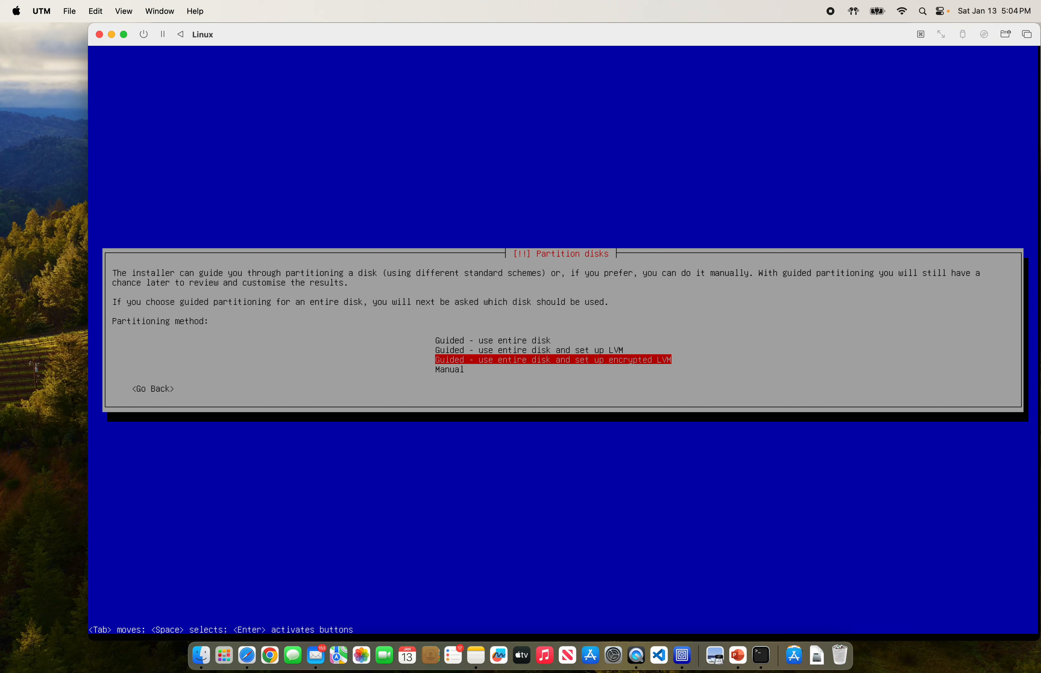
{"action": "key", "text": "Up"}
{"action": "key", "text": "Up"}
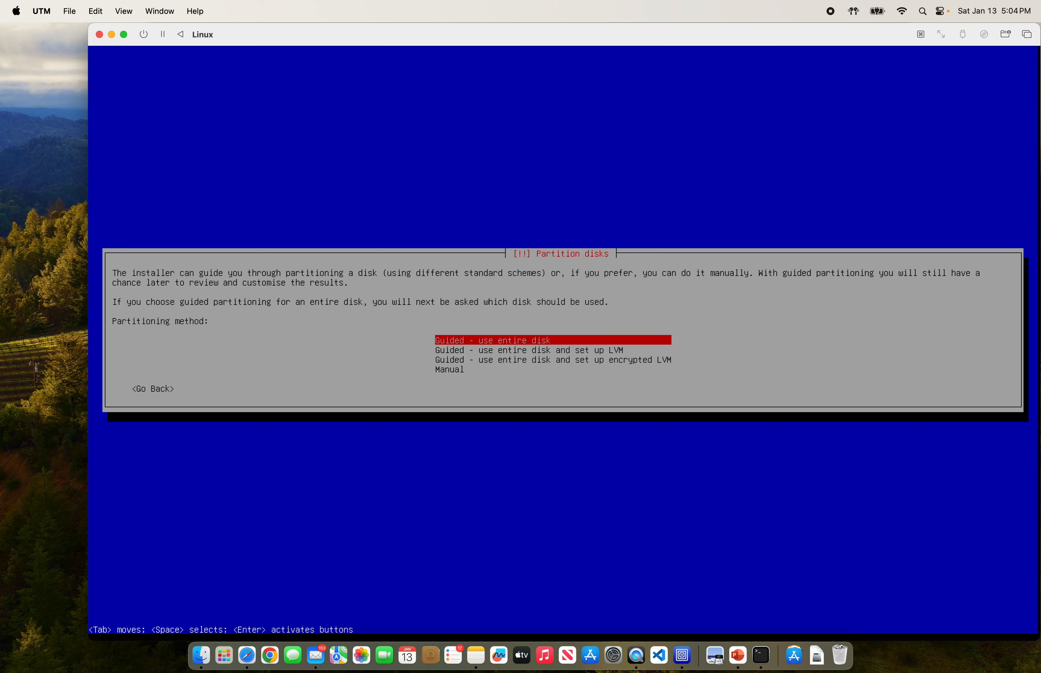
{"action": "key", "text": "Down"}
{"action": "key", "text": "Down"}
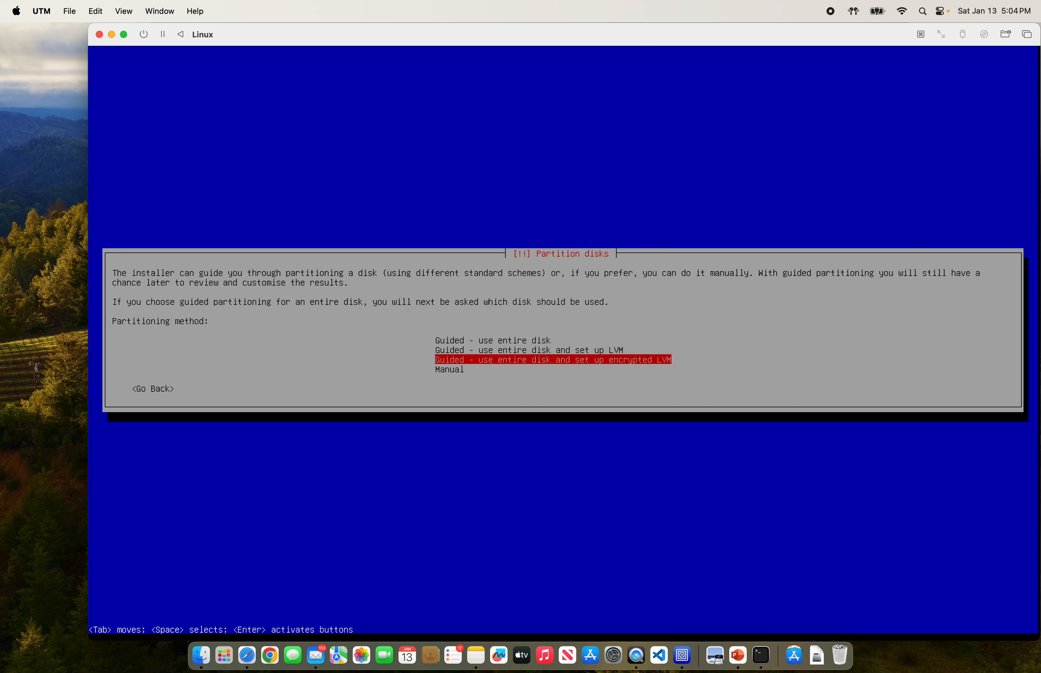
{"action": "key", "text": "Down"}
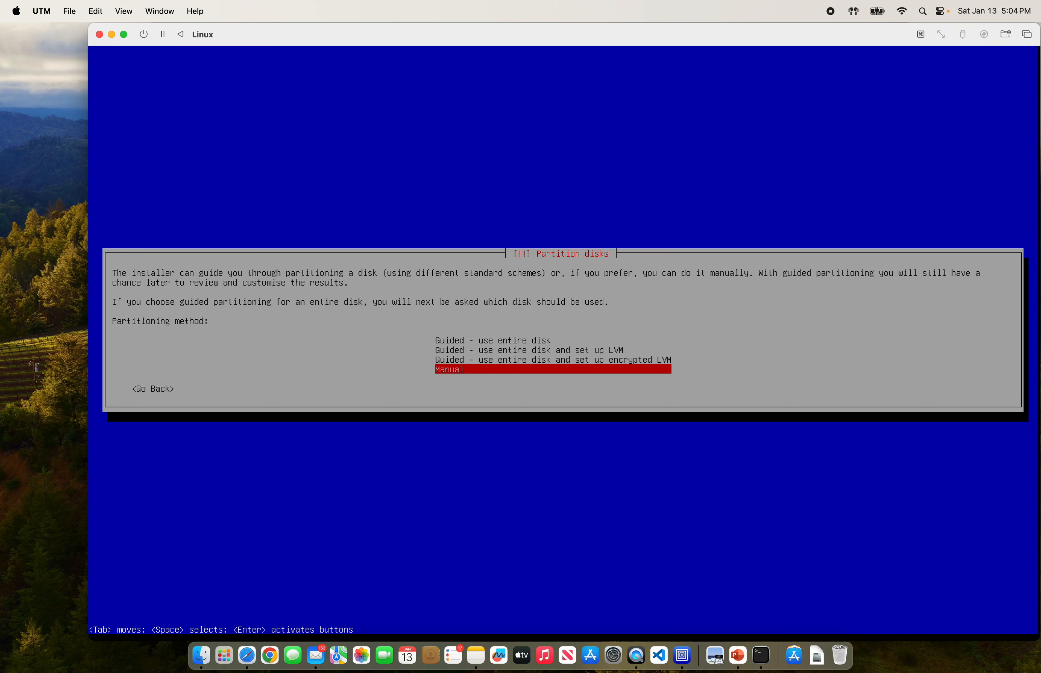
{"action": "key", "text": "Return"}
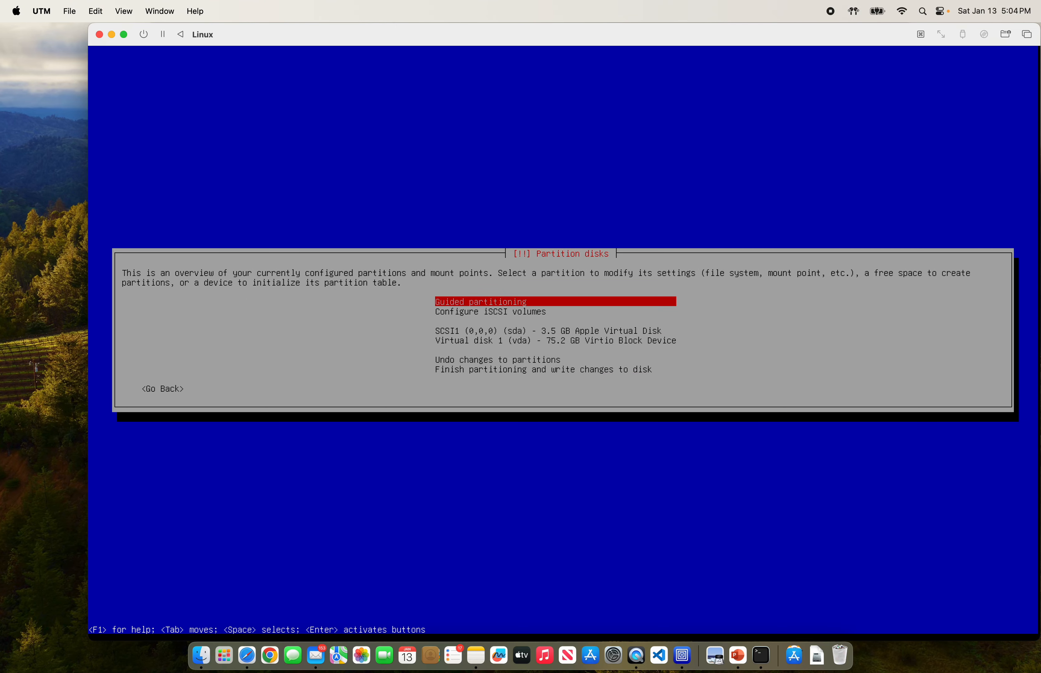
{"action": "key", "text": "Down"}
{"action": "key", "text": "Down"}
{"action": "key", "text": "Down"}
{"action": "key", "text": "Down"}
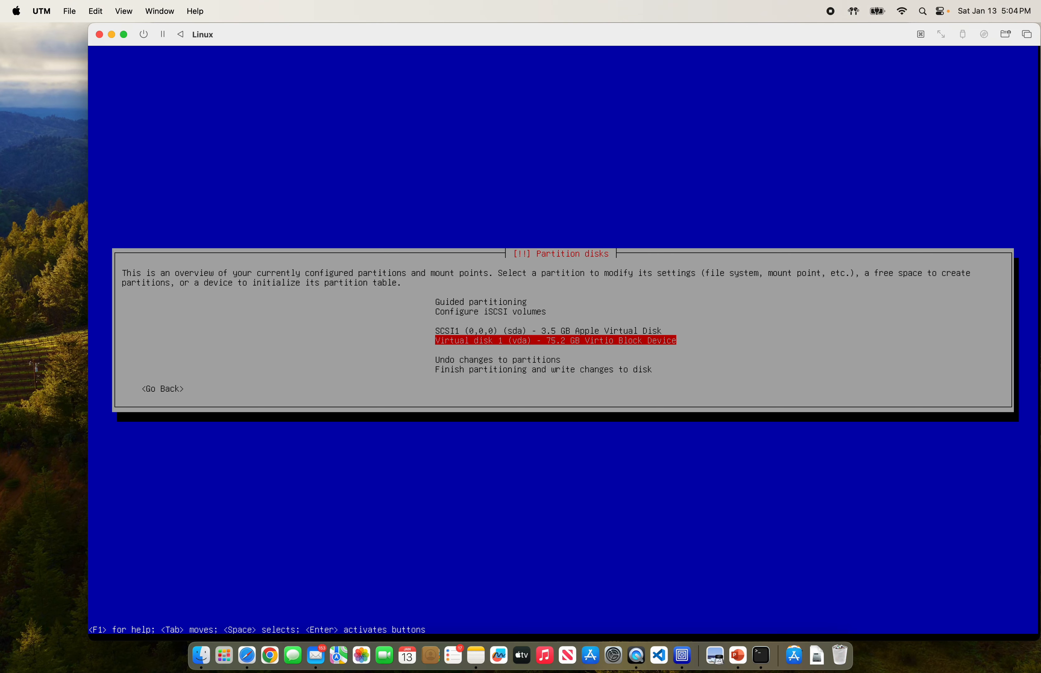
Step: Create a new empty partition table on Virtual disk 1 (vda)
{"action": "key", "text": "Return"}
{"action": "key", "text": "Left"}
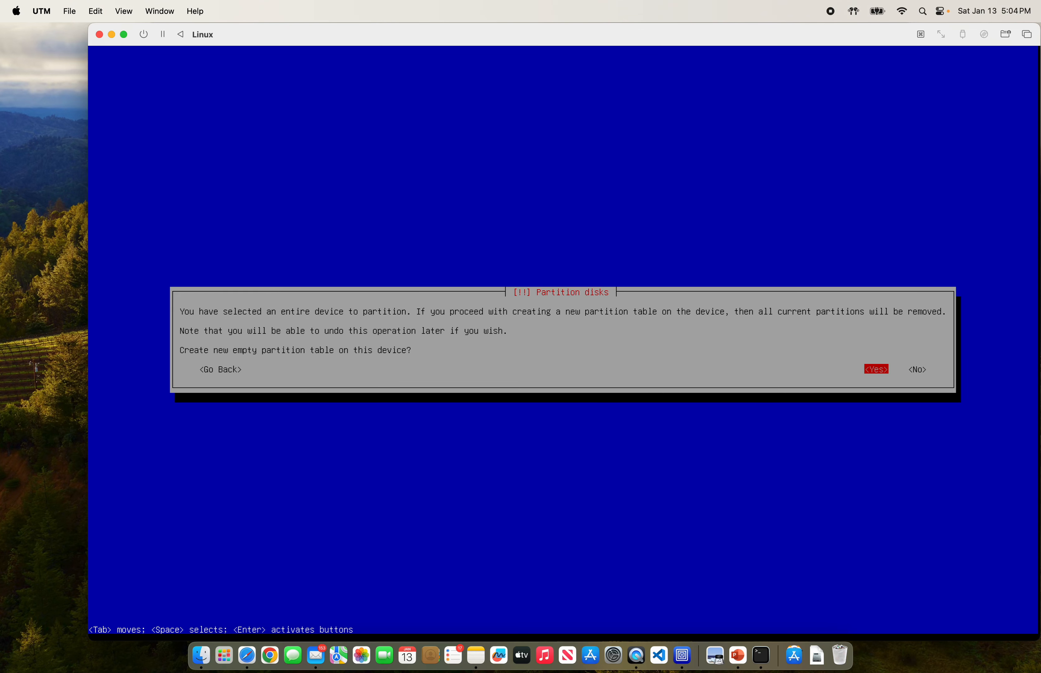
{"action": "key", "text": "Return"}
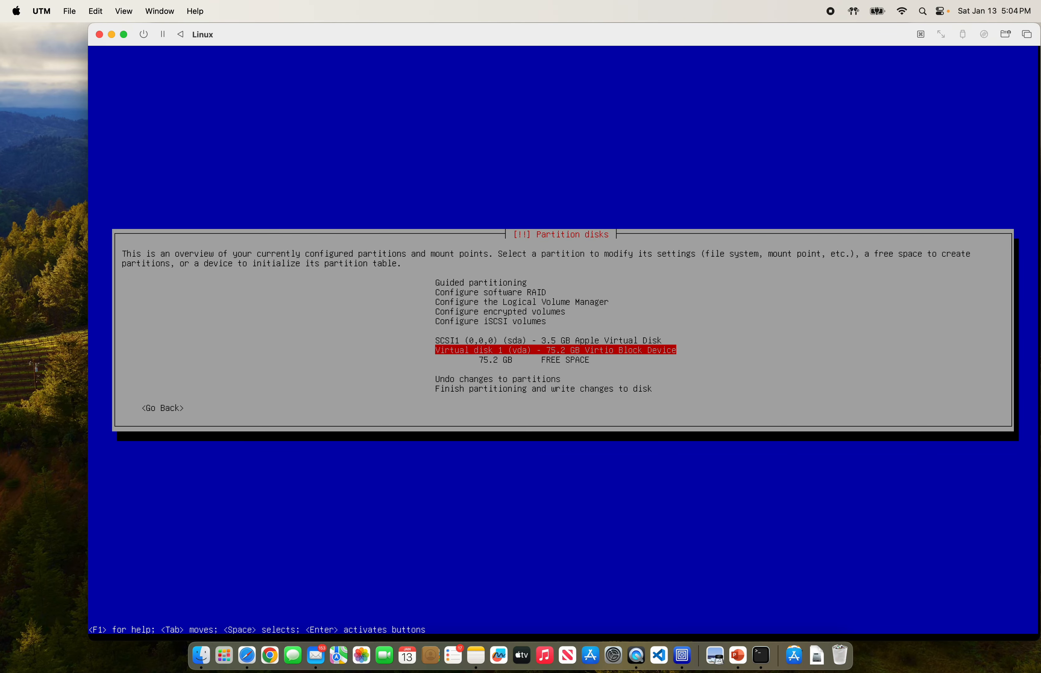
Step: Start guided partitioning using the largest continuous free space on vda
{"action": "key", "text": "Down"}
{"action": "key", "text": "Down"}
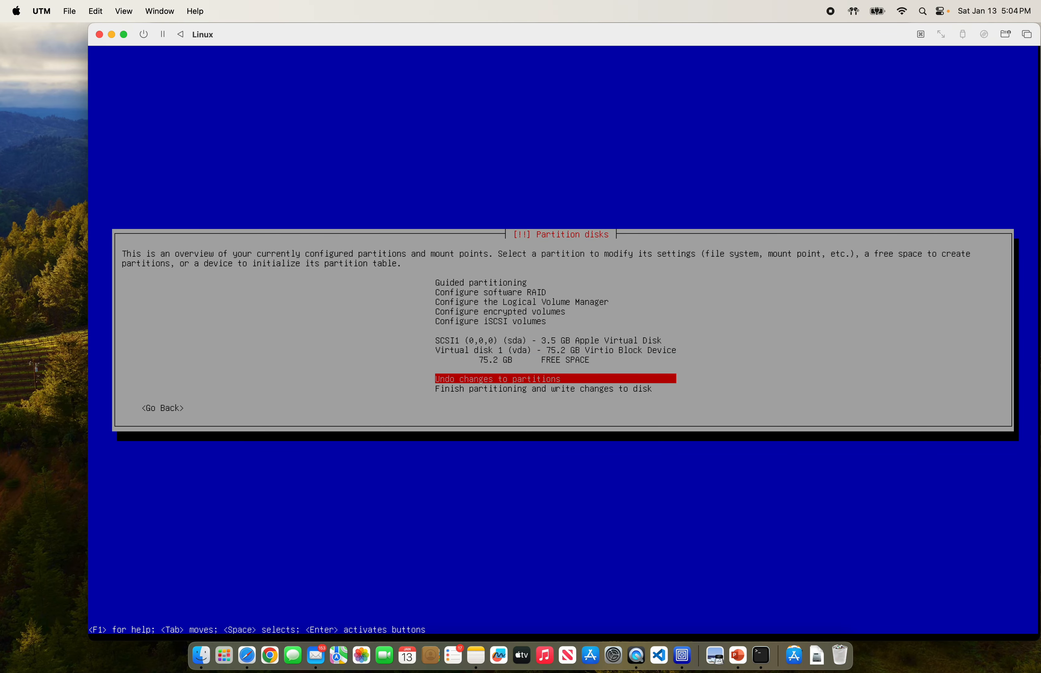
{"action": "key", "text": "Down"}
{"action": "key", "text": "Up"}
{"action": "key", "text": "Up"}
{"action": "key", "text": "Up"}
{"action": "key", "text": "Up"}
{"action": "key", "text": "Up"}
{"action": "key", "text": "Up"}
{"action": "key", "text": "Up"}
{"action": "key", "text": "Up"}
{"action": "key", "text": "Up"}
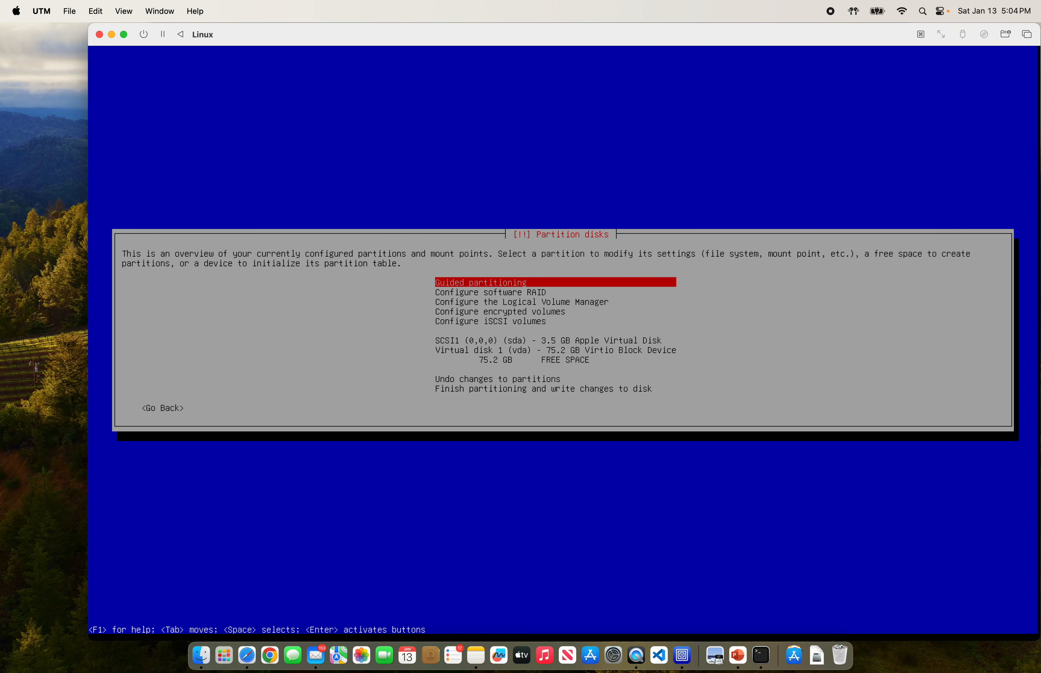
{"action": "key", "text": "Return"}
{"action": "key", "text": "Up"}
{"action": "key", "text": "Up"}
{"action": "key", "text": "Up"}
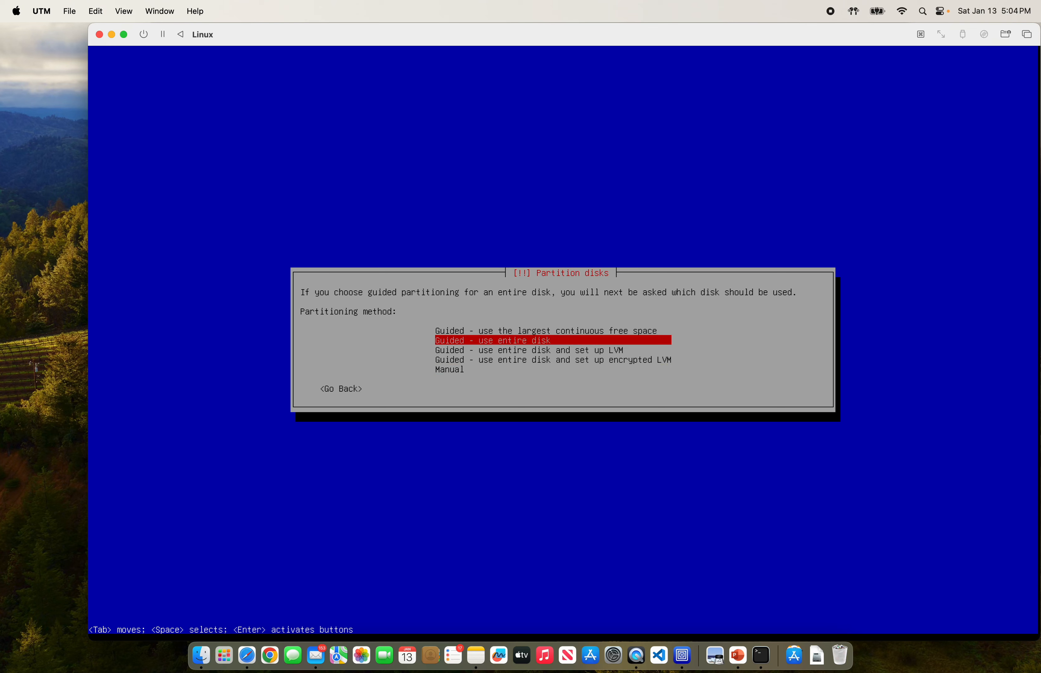
{"action": "key", "text": "Down"}
{"action": "key", "text": "Down"}
{"action": "key", "text": "Down"}
{"action": "key", "text": "Up"}
{"action": "key", "text": "Up"}
{"action": "key", "text": "Up"}
{"action": "key", "text": "Up"}
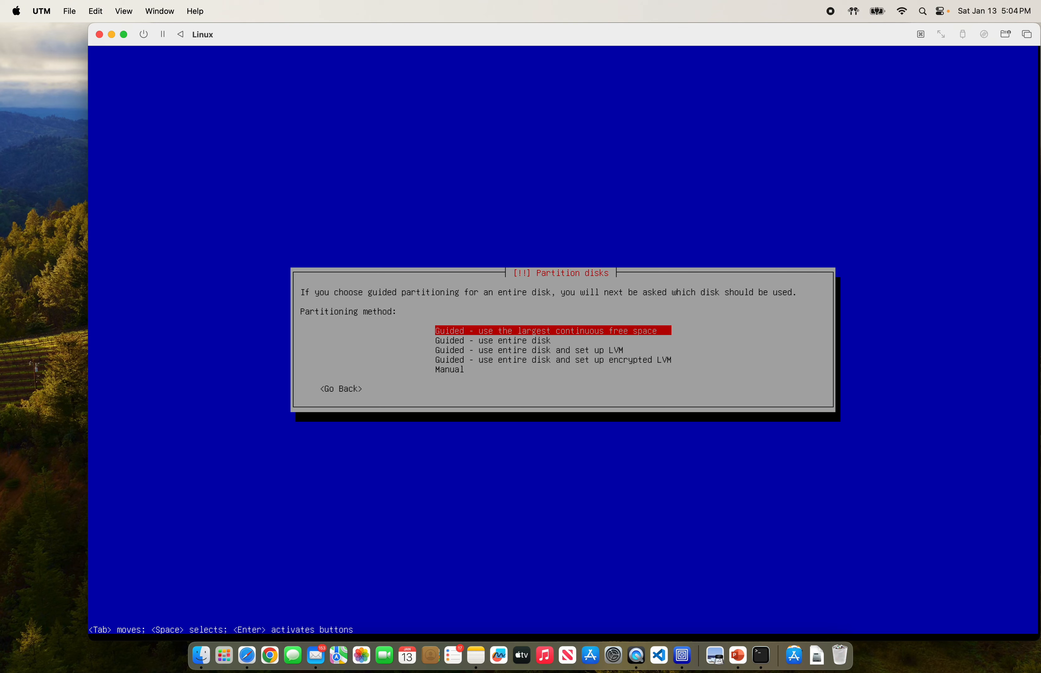
{"action": "key", "text": "Return"}
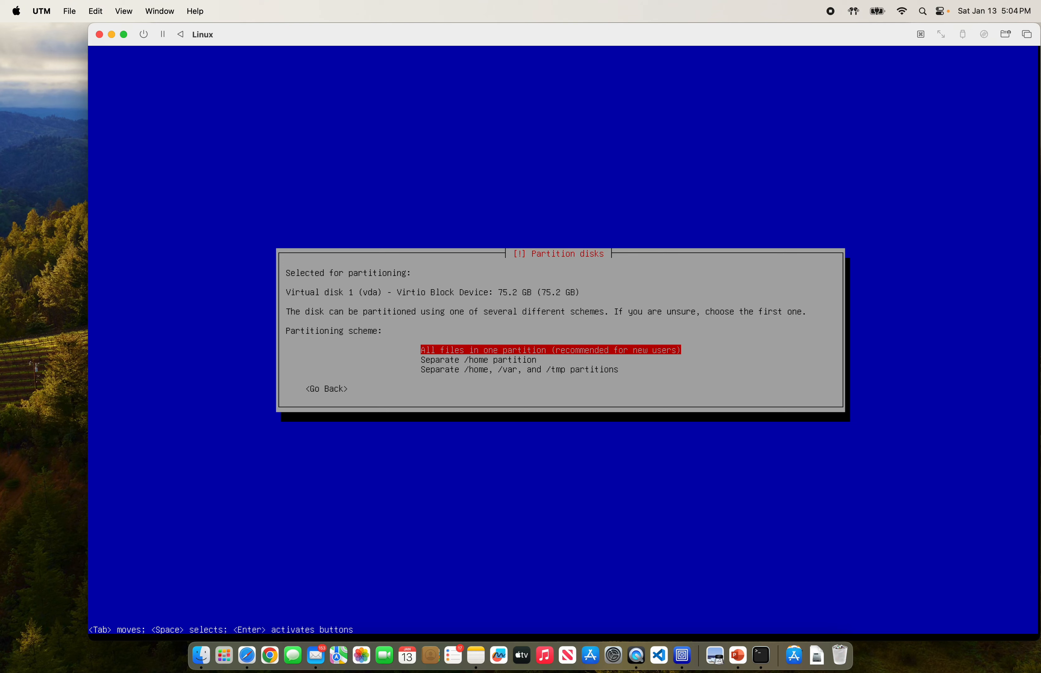
Step: Use the all-files-in-one-partition scheme and write the ESP, 73.6 GB ext4 and 1.0 GB swap partitions to vda
{"action": "key", "text": "Return"}
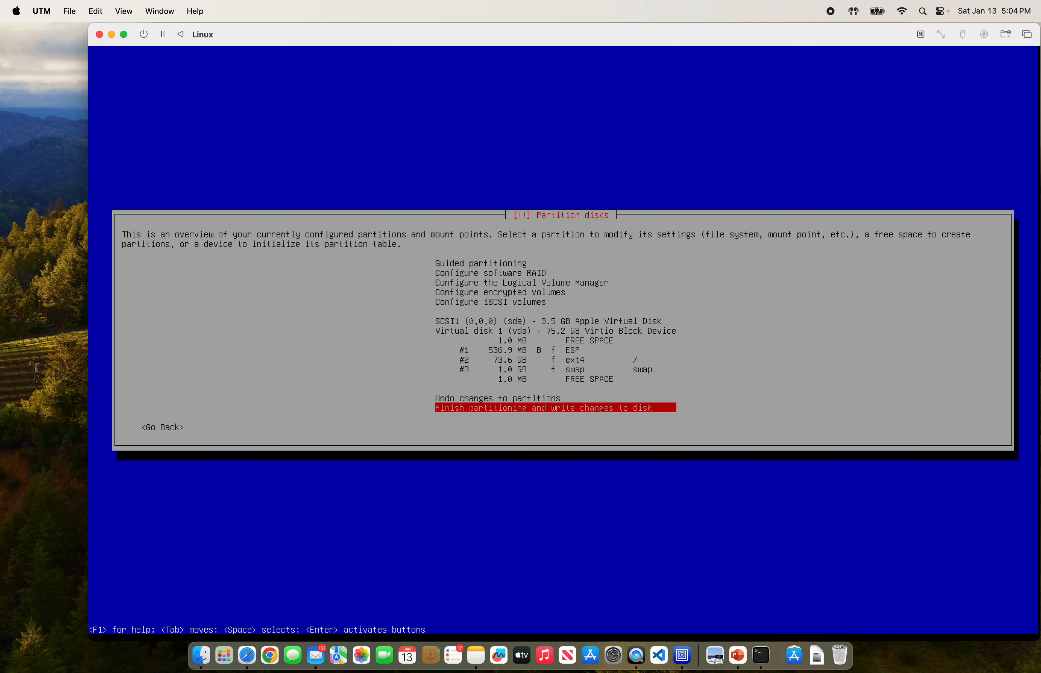
{"action": "key", "text": "Return"}
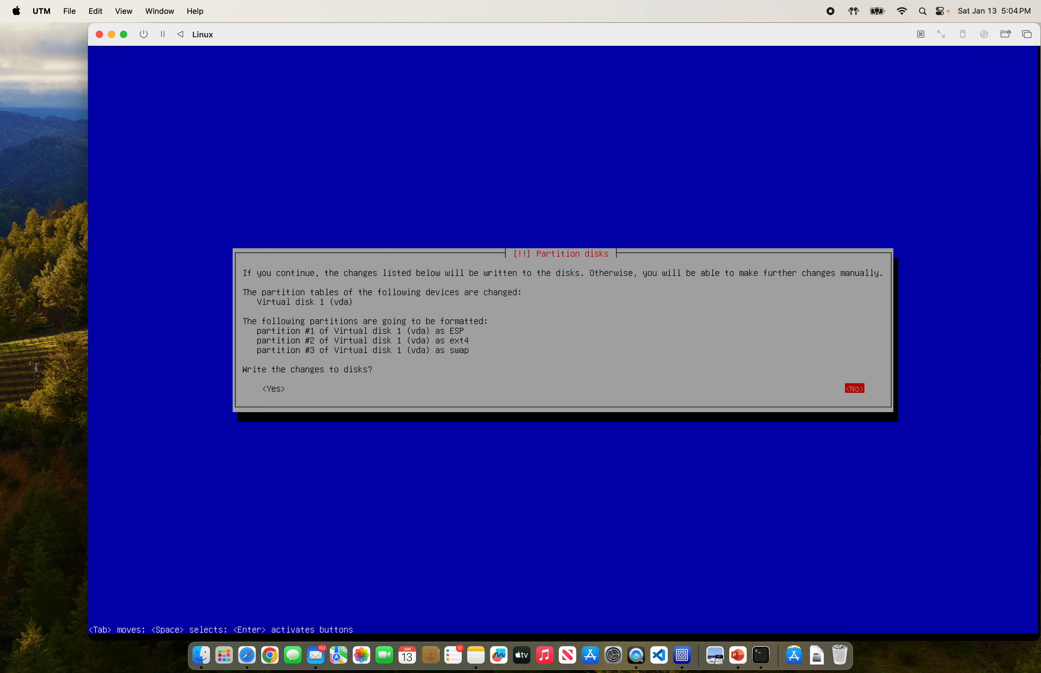
{"action": "key", "text": "Tab"}
{"action": "key", "text": "Return"}
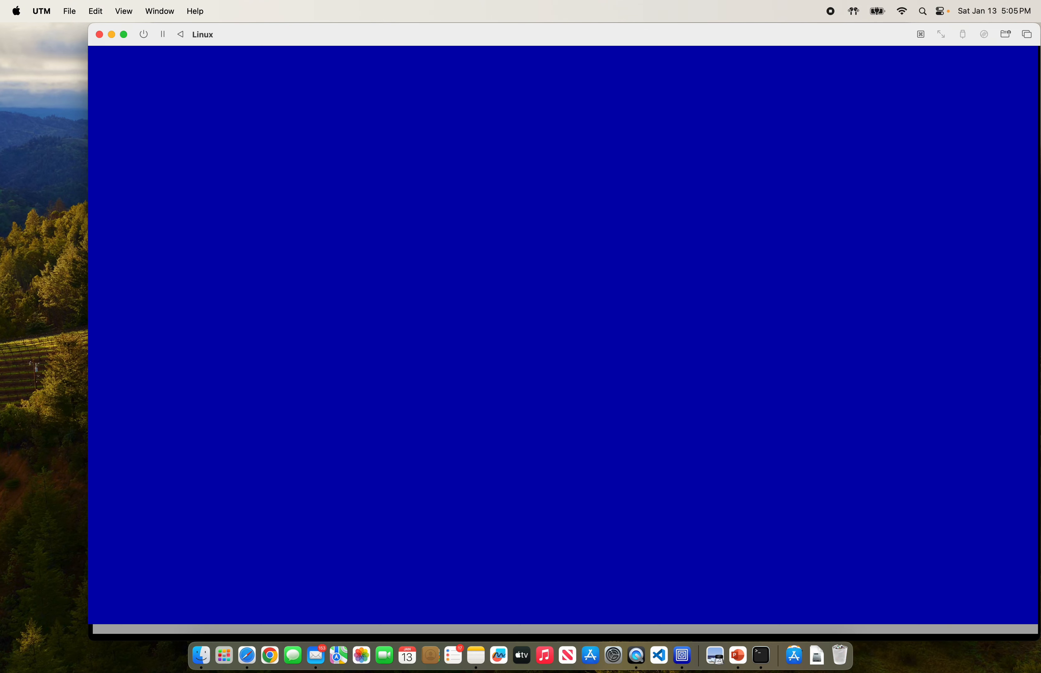